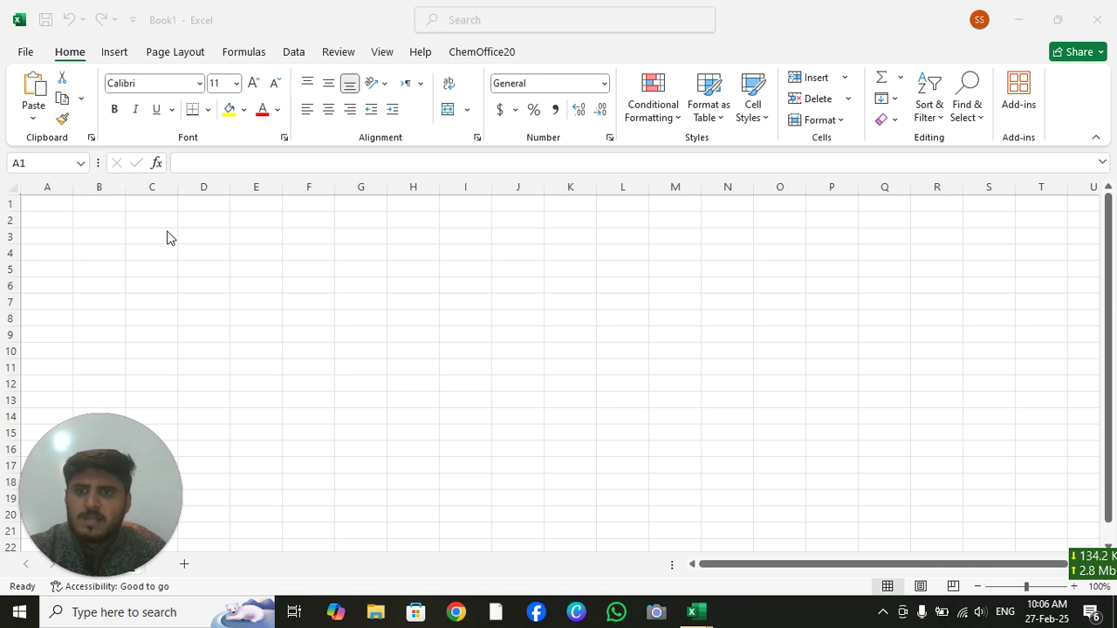
# Enter the column headings Subjects in cell H2 and Marks in cell I2.
pyautogui.click(388, 226)
pyautogui.click(420, 220)
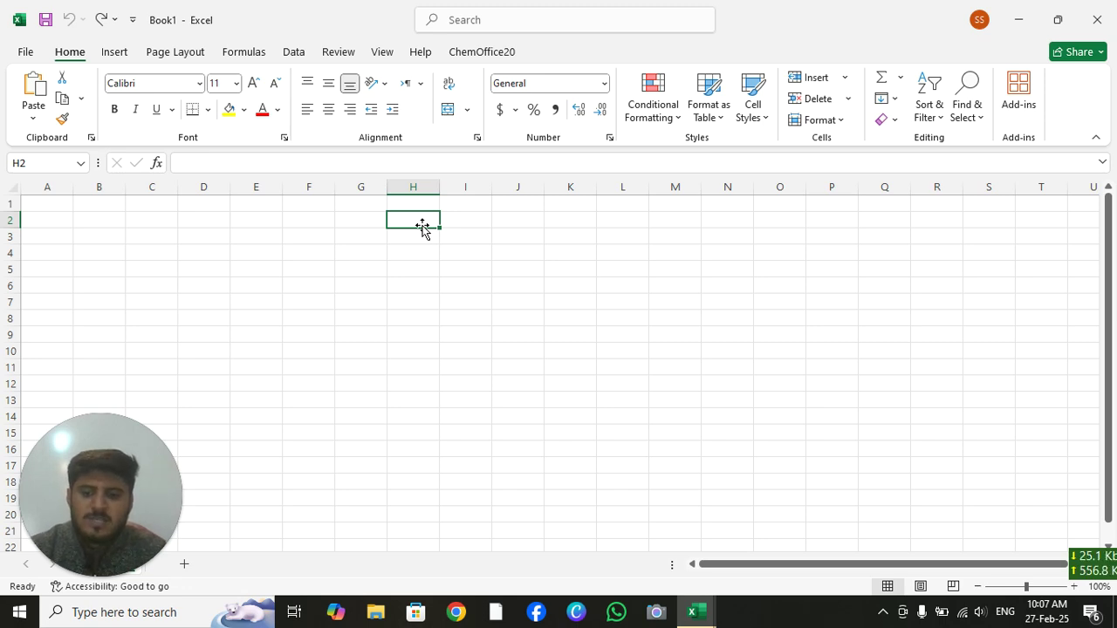
pyautogui.write('Subjects')
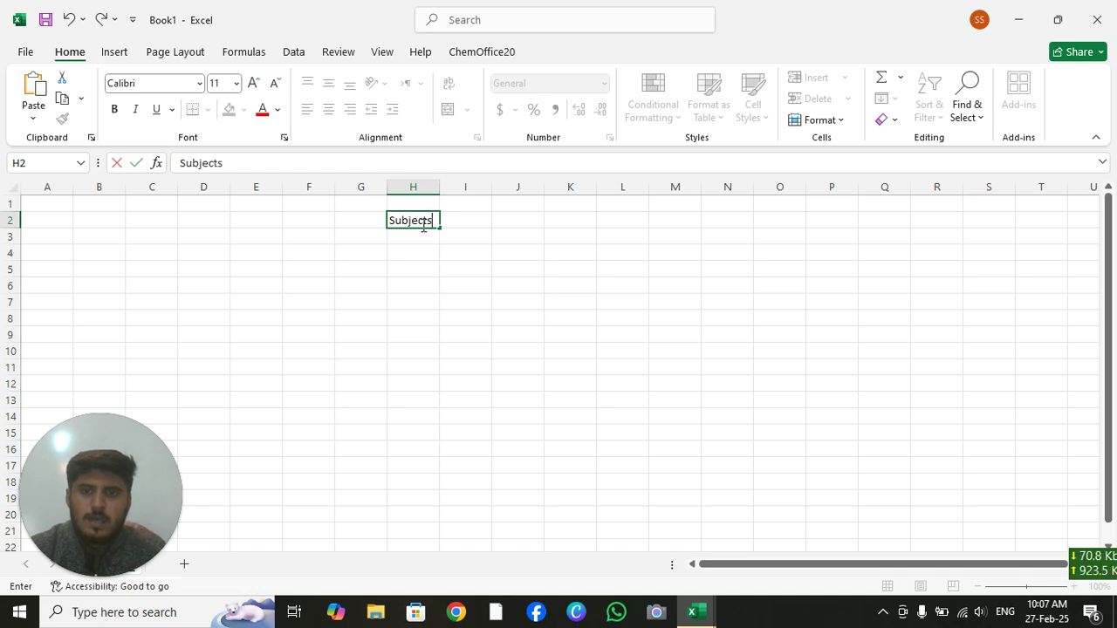
pyautogui.click(488, 220)
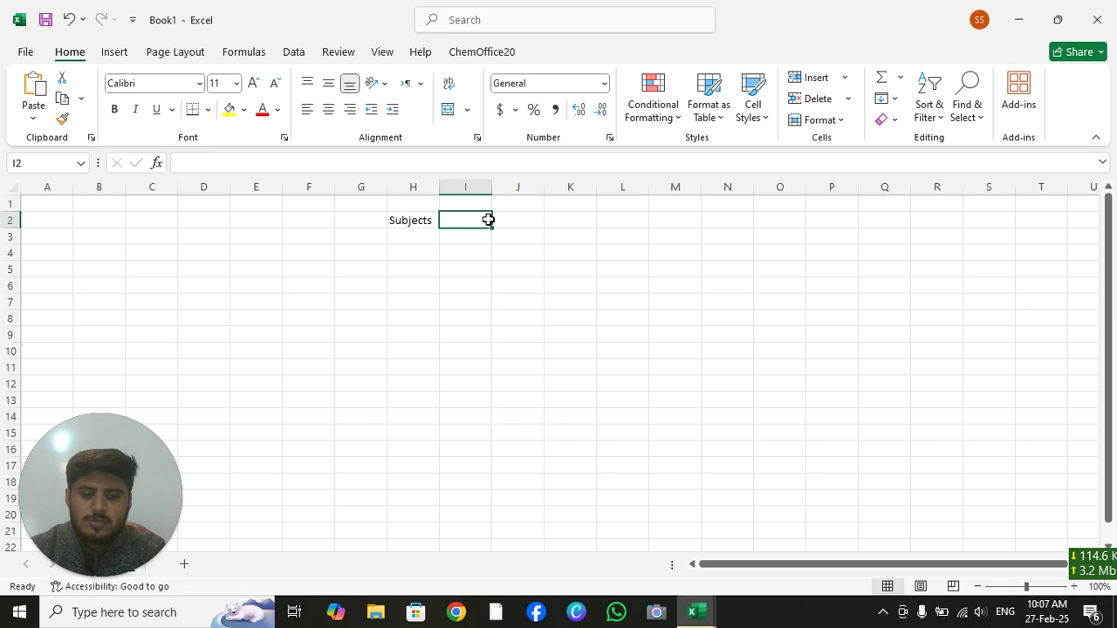
pyautogui.write('Marks')
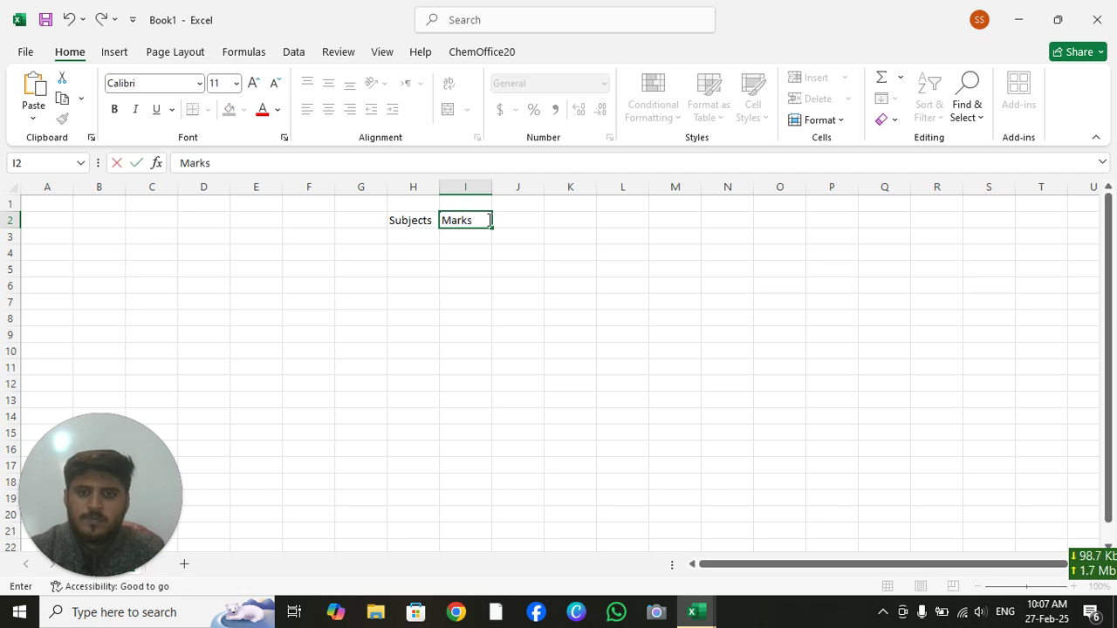
# List the subjects ENGLISH, MATH, BIOLOGY and CHEMISTRY in cells H3 to H6, under the Subjects heading.
pyautogui.click(424, 237)
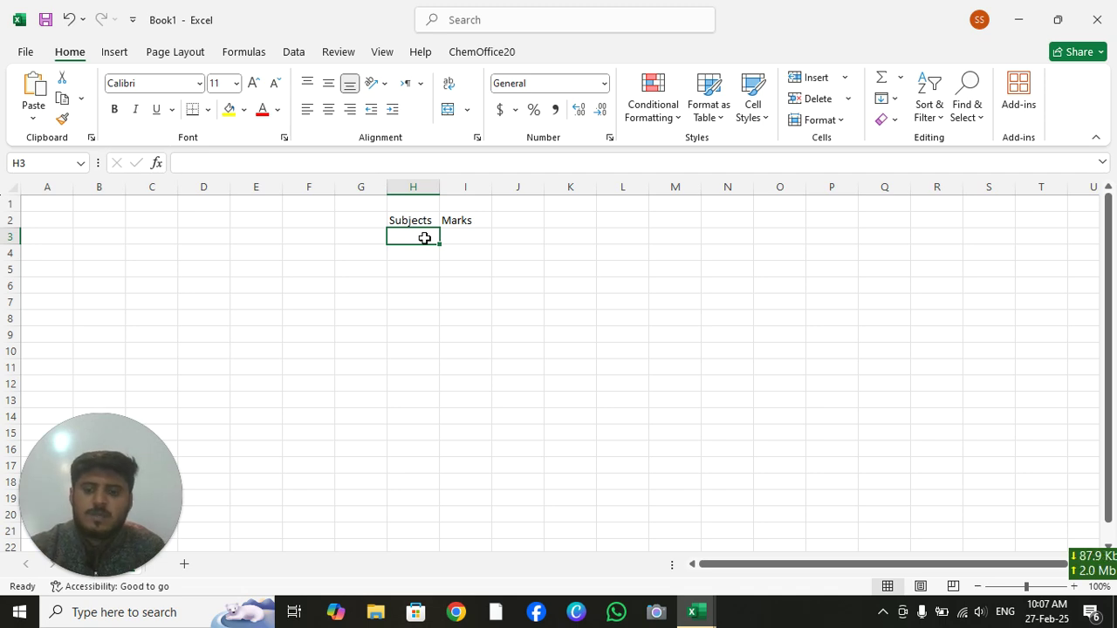
pyautogui.write('ENGLISH')
pyautogui.press('Return')
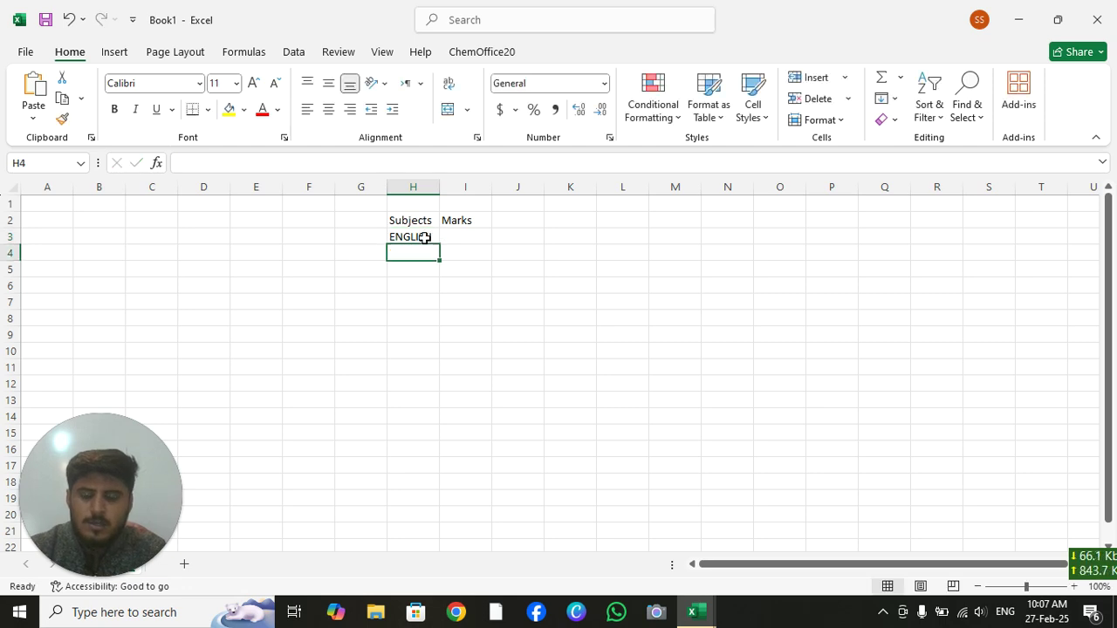
pyautogui.write('MATH')
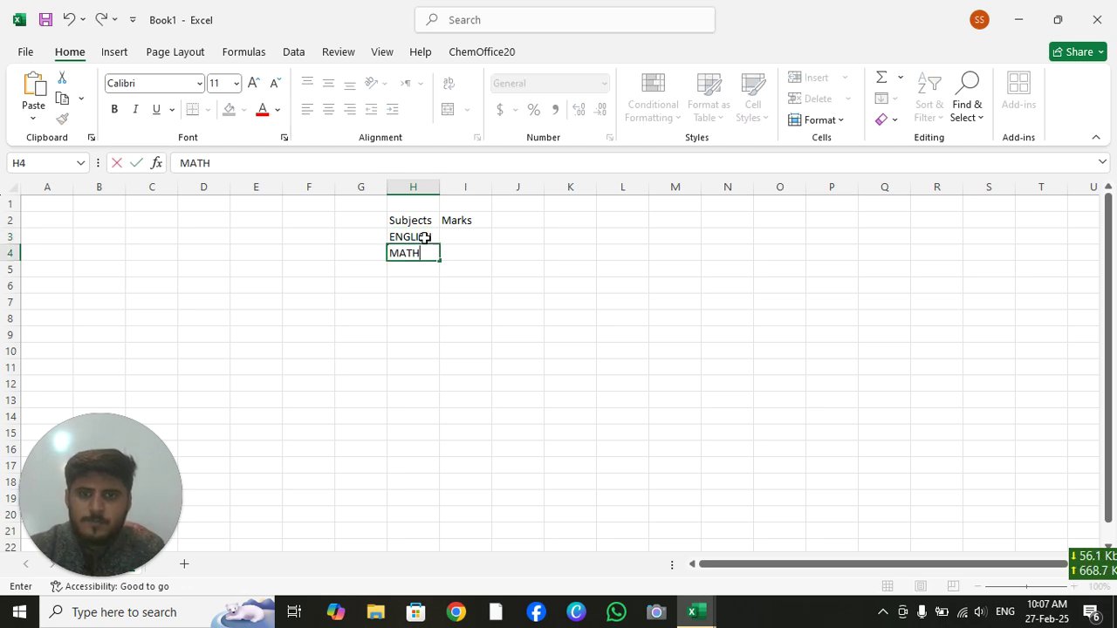
pyautogui.press('Return')
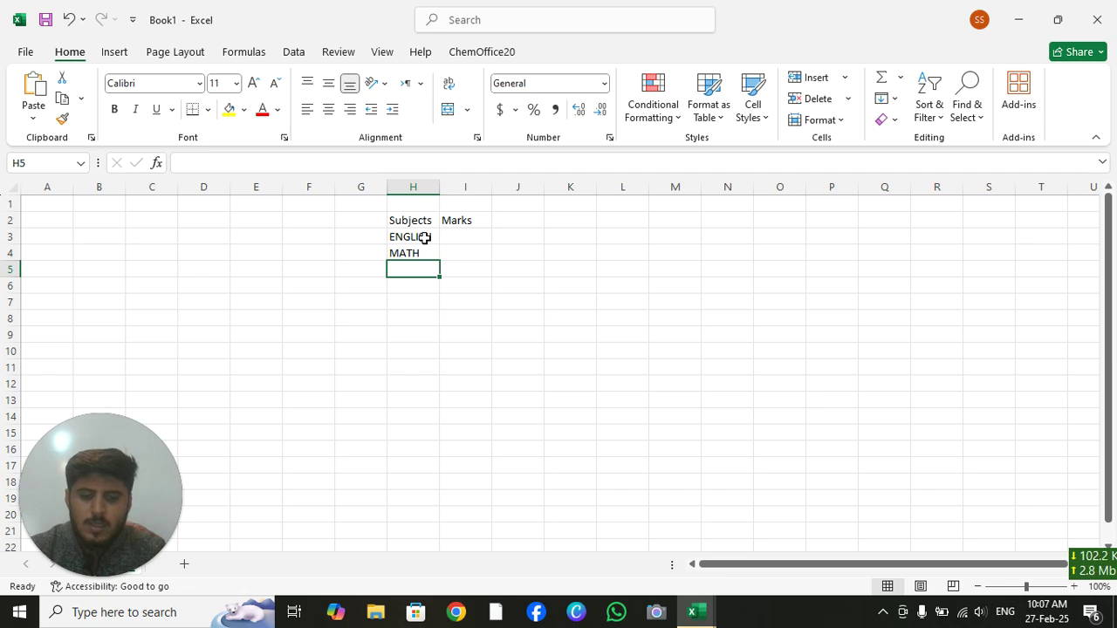
pyautogui.write('BIOLOGY')
pyautogui.press('Return')
pyautogui.write('CHEMISTRY')
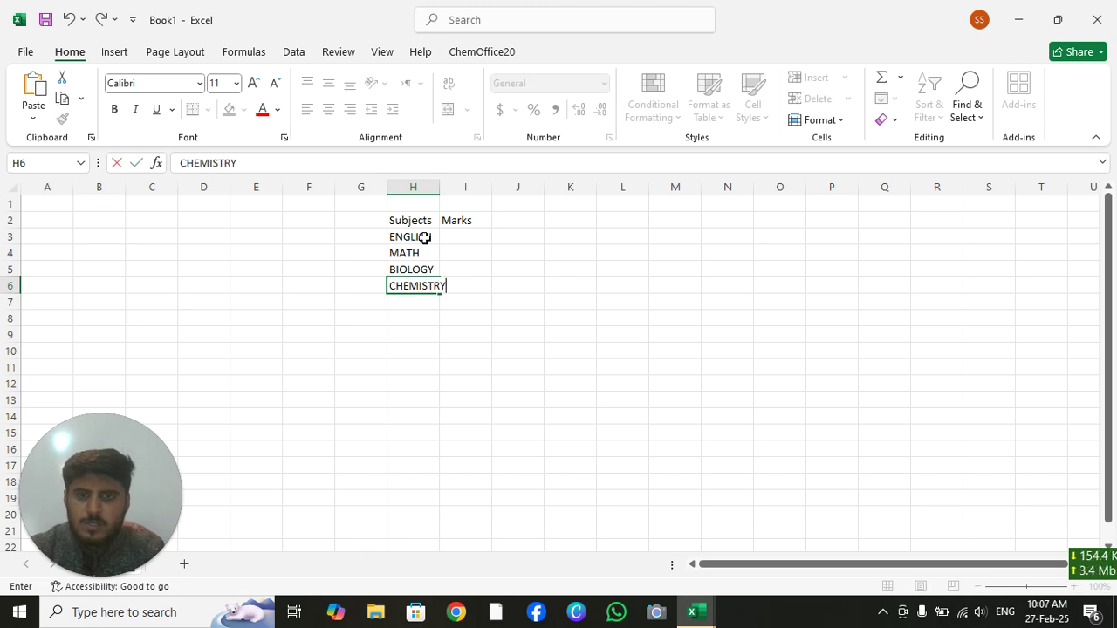
pyautogui.press('Return')
# Continue the subject list with URDU, PHYSICS and COMPUTER STUDIES in cells H7 to H9.
pyautogui.write('URDU')
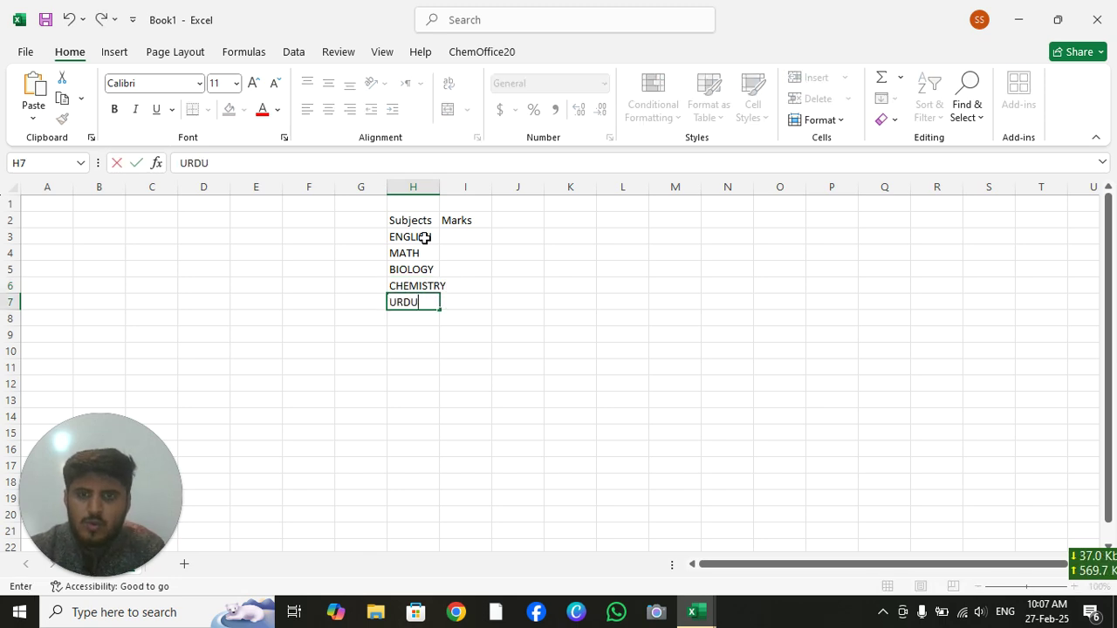
pyautogui.press('Return')
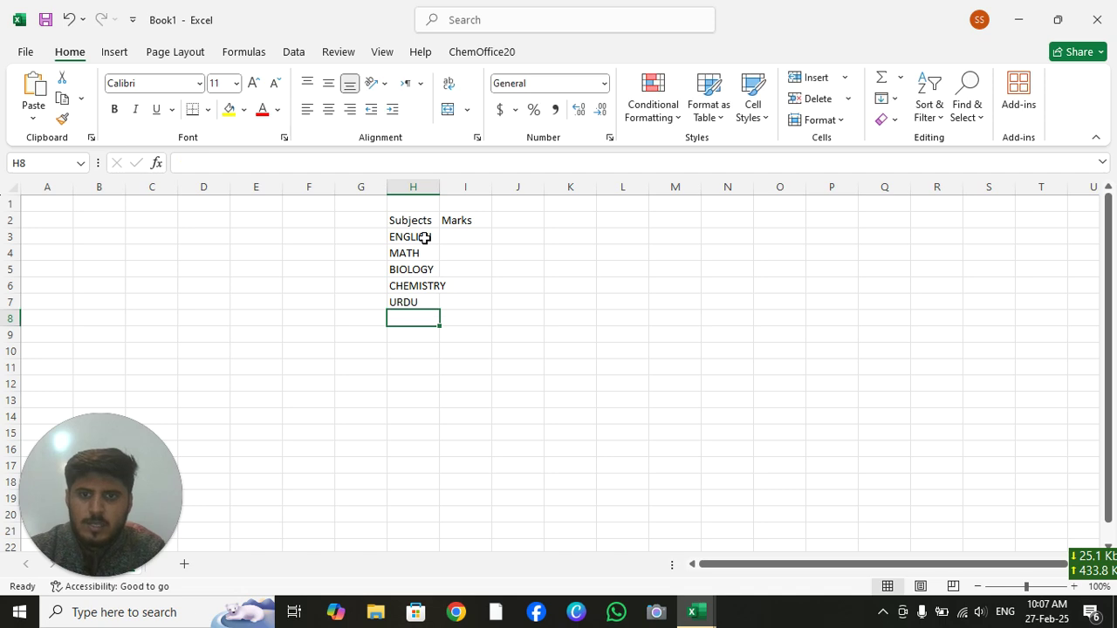
pyautogui.write('PHYSICS')
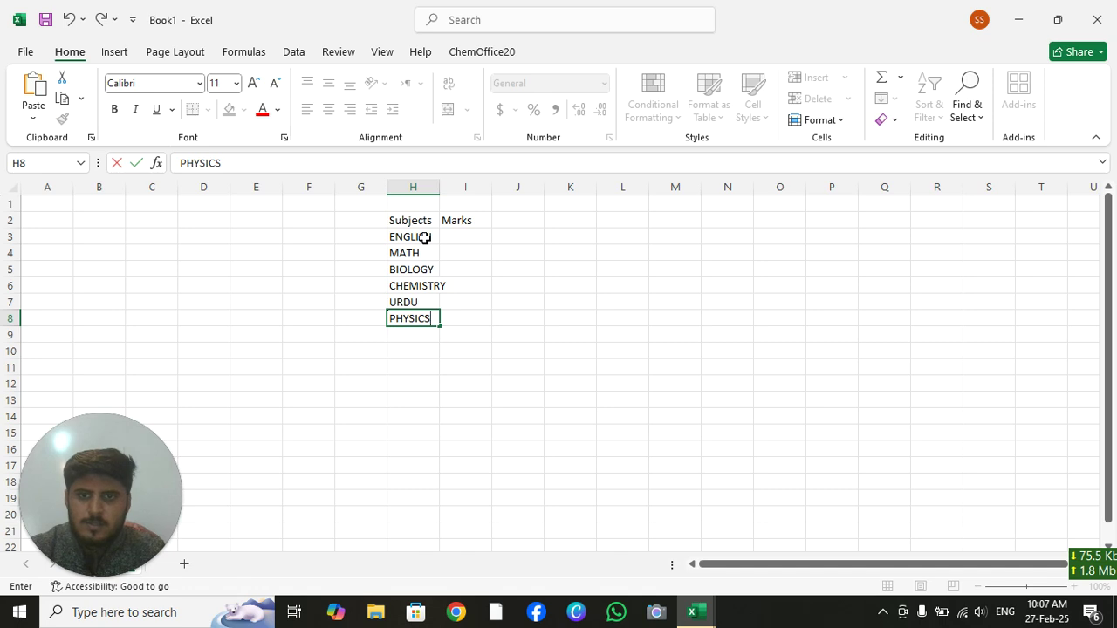
pyautogui.press('Return')
pyautogui.write('COMPUTER')
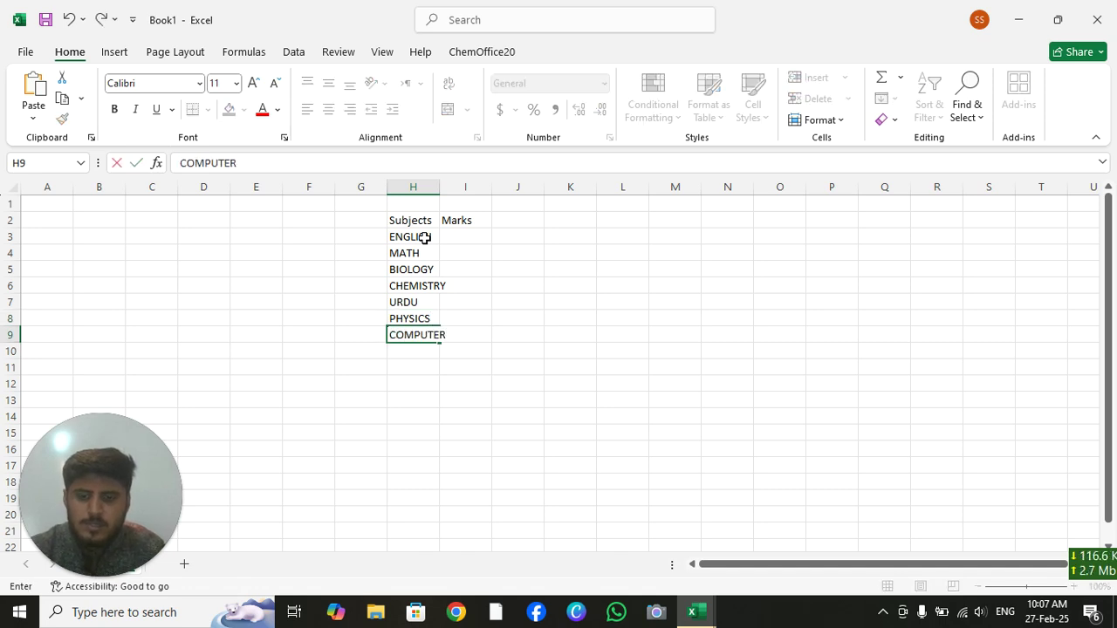
pyautogui.write(' STUDIES')
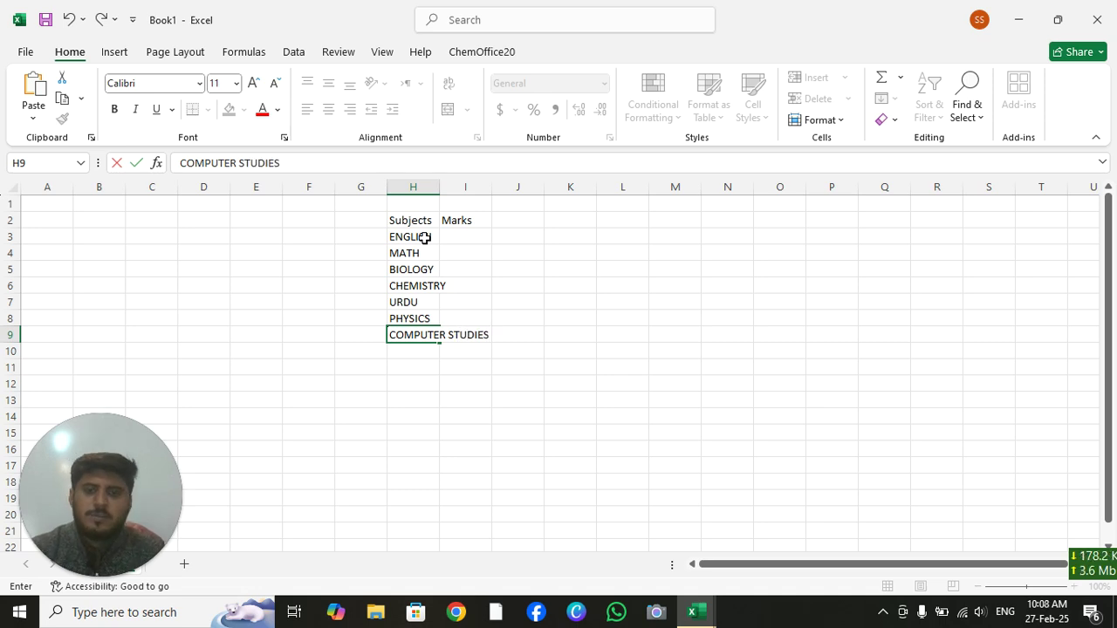
# Widen column H so that it fits its longest subject name.
pyautogui.click(469, 238)
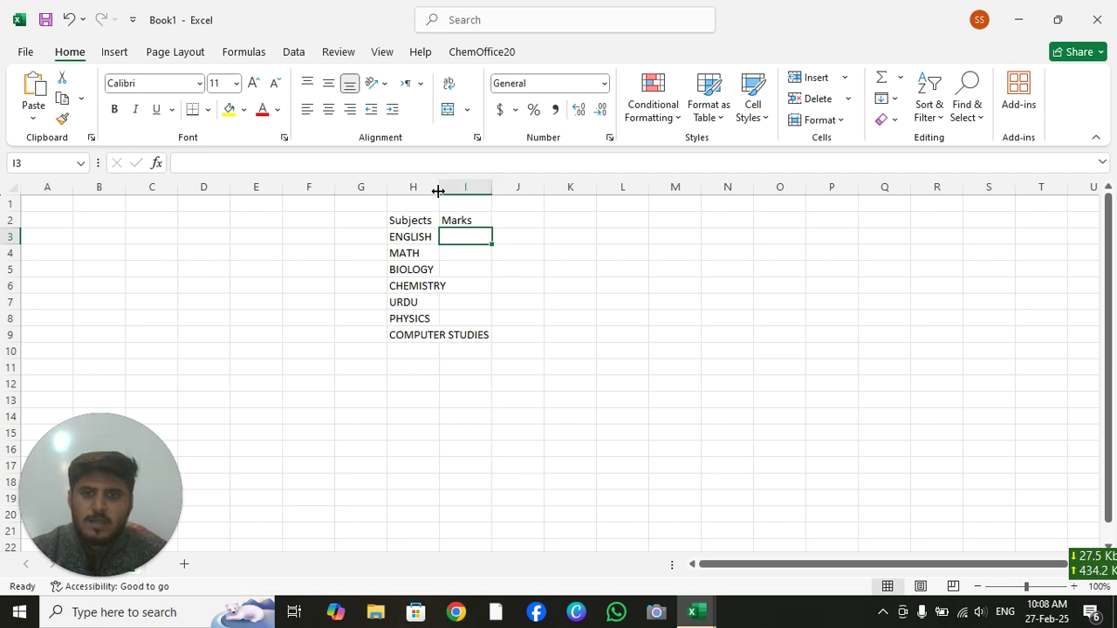
pyautogui.moveTo(439, 188); pyautogui.dragTo(486, 187)
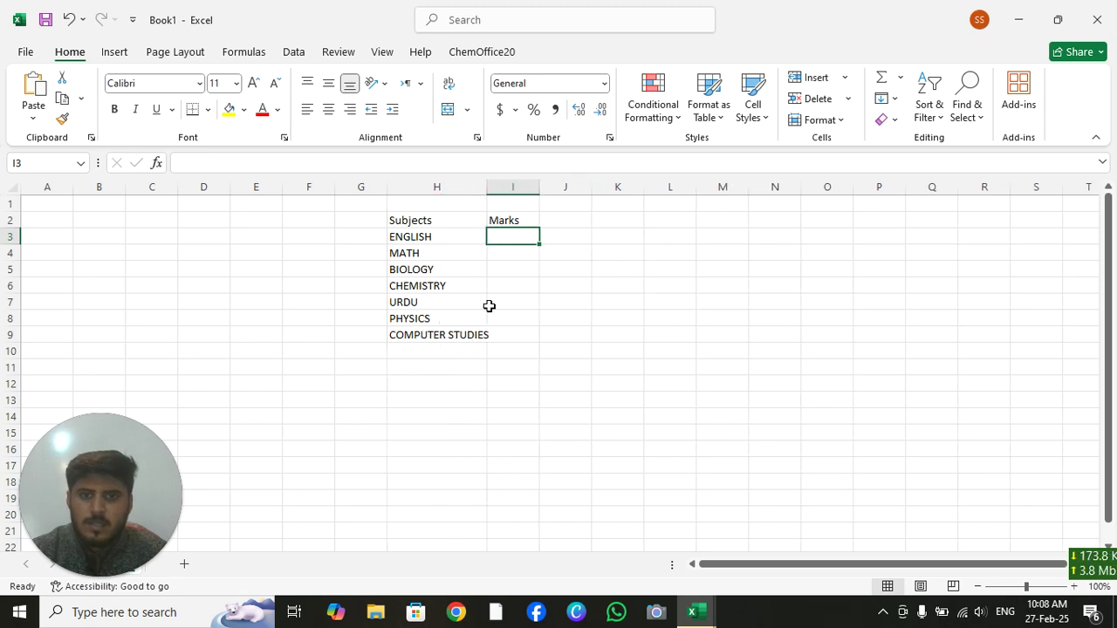
pyautogui.doubleClick(488, 190)
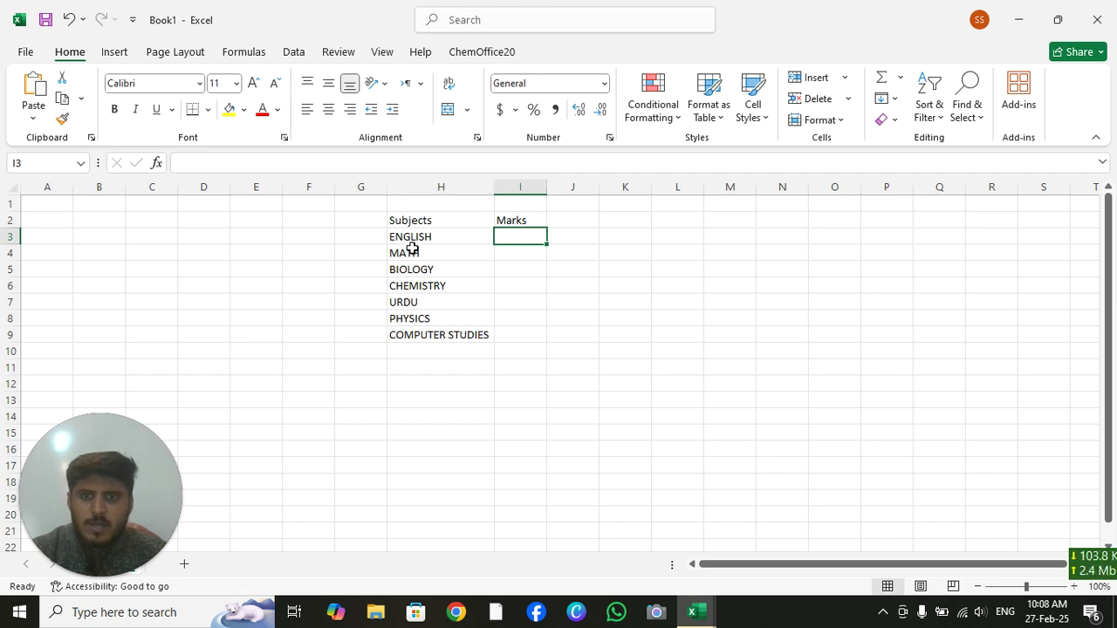
# Format the Subjects heading in H2 as bold Arial Black.
pyautogui.doubleClick(407, 220)
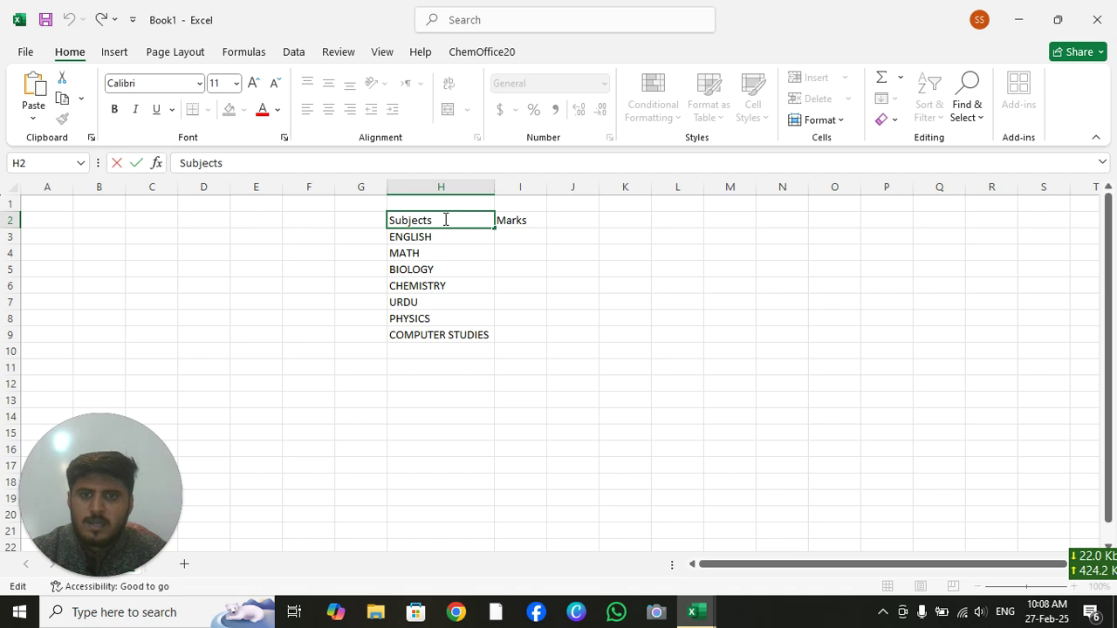
pyautogui.moveTo(443, 220); pyautogui.dragTo(347, 221)
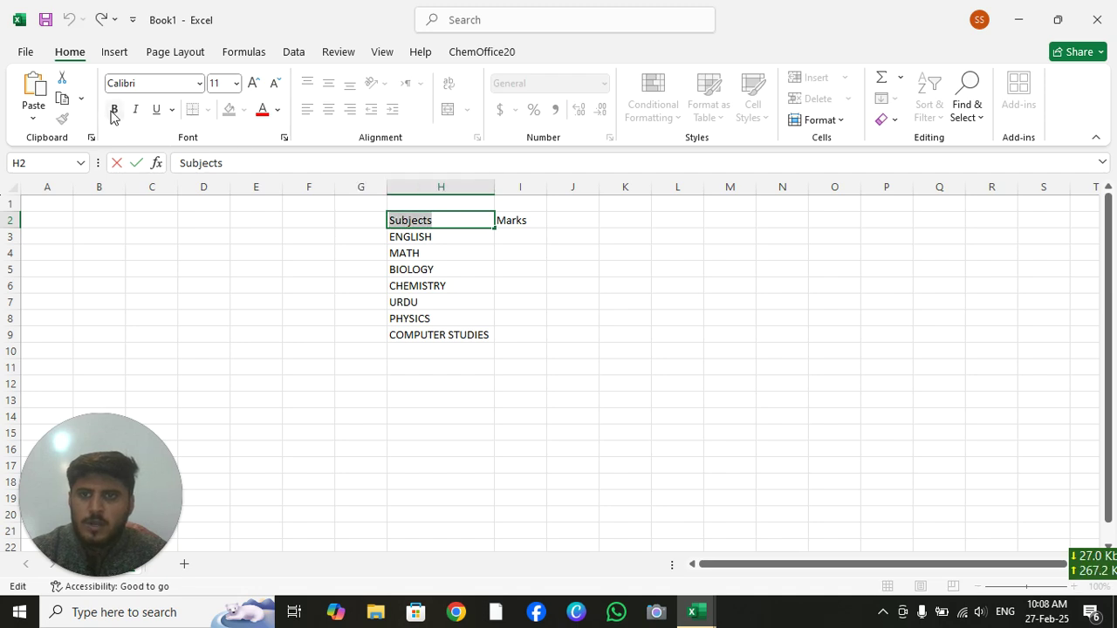
pyautogui.click(200, 83)
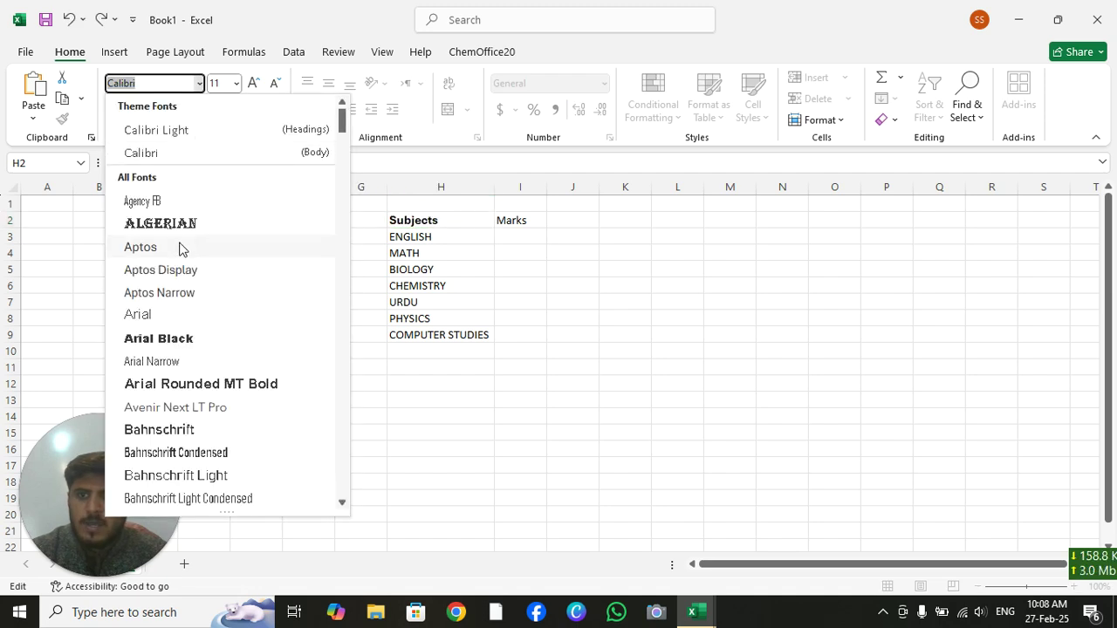
pyautogui.click(191, 339)
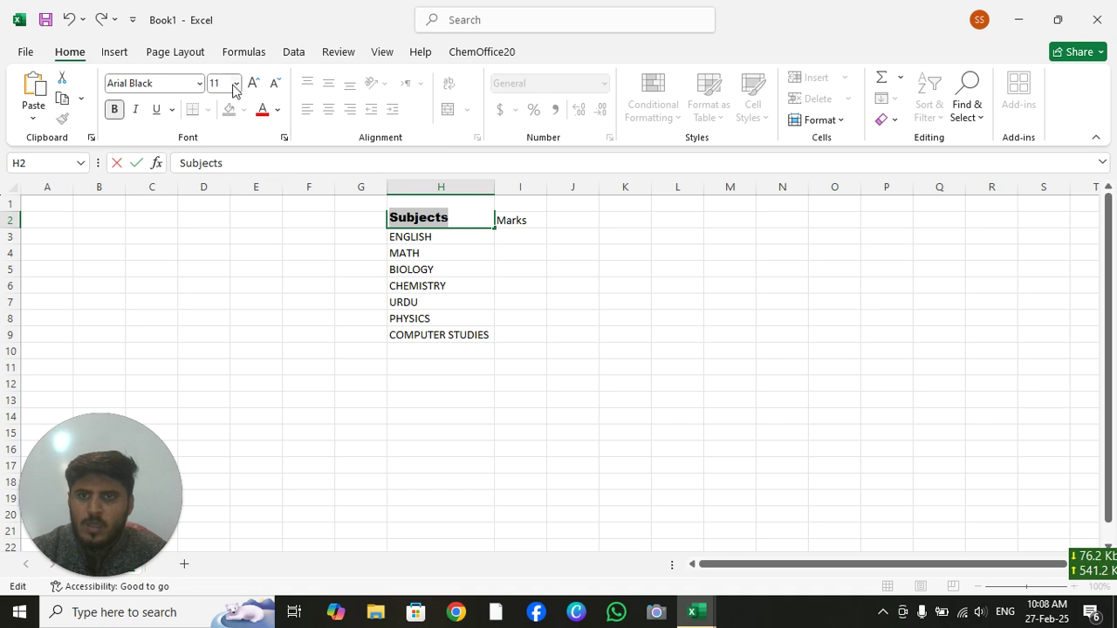
# Make the Marks heading in I2 bold and set its font to Arial Black.
pyautogui.click(525, 221)
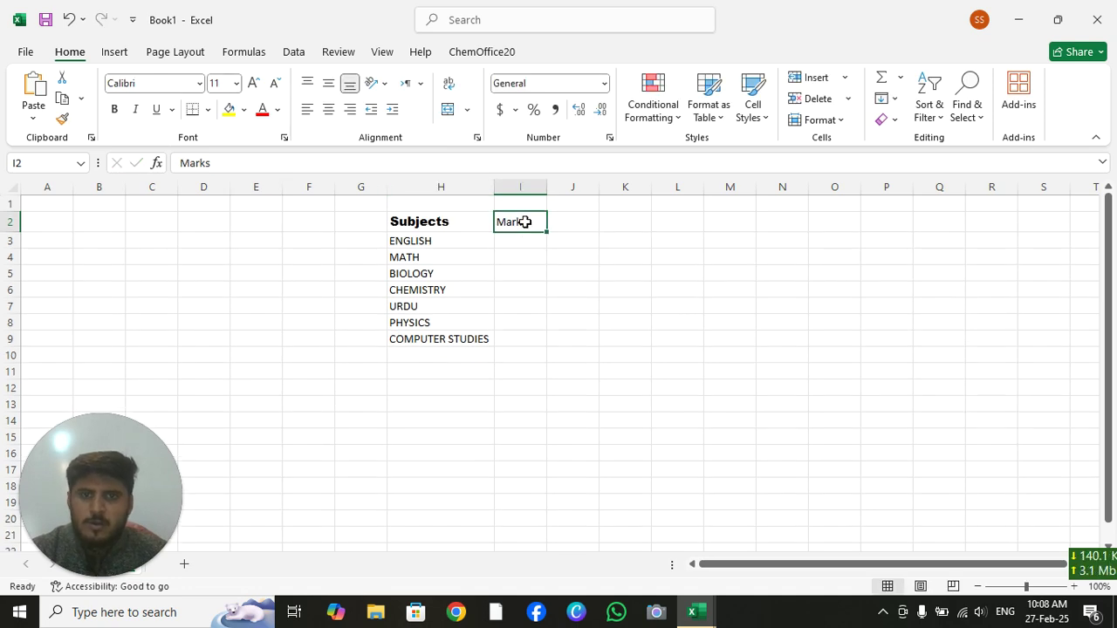
pyautogui.click(116, 109)
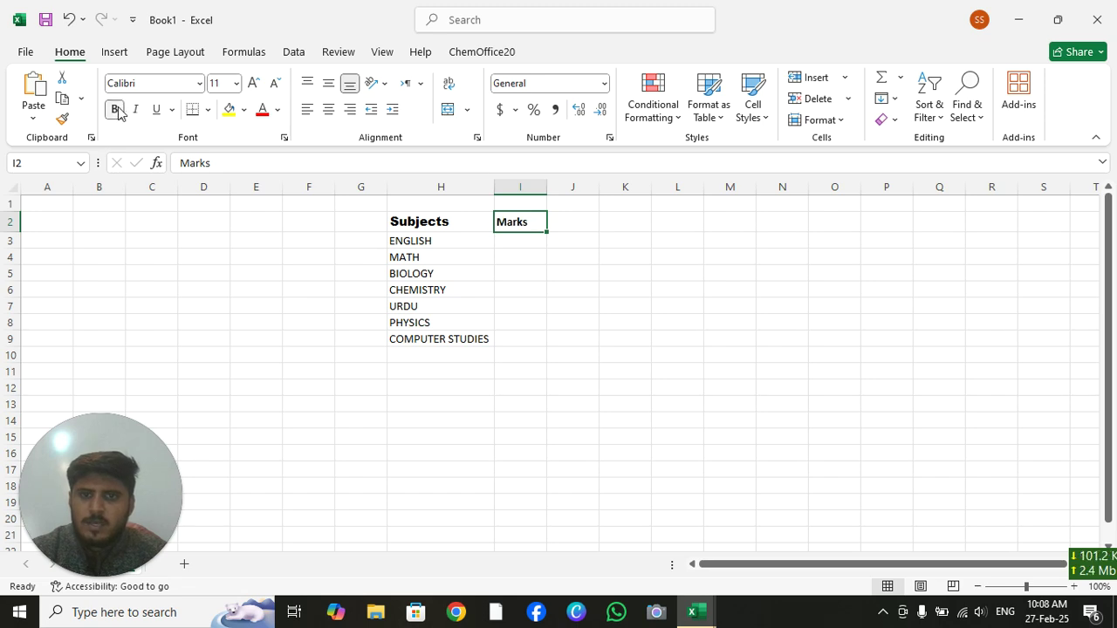
pyautogui.click(200, 83)
pyautogui.click(174, 340)
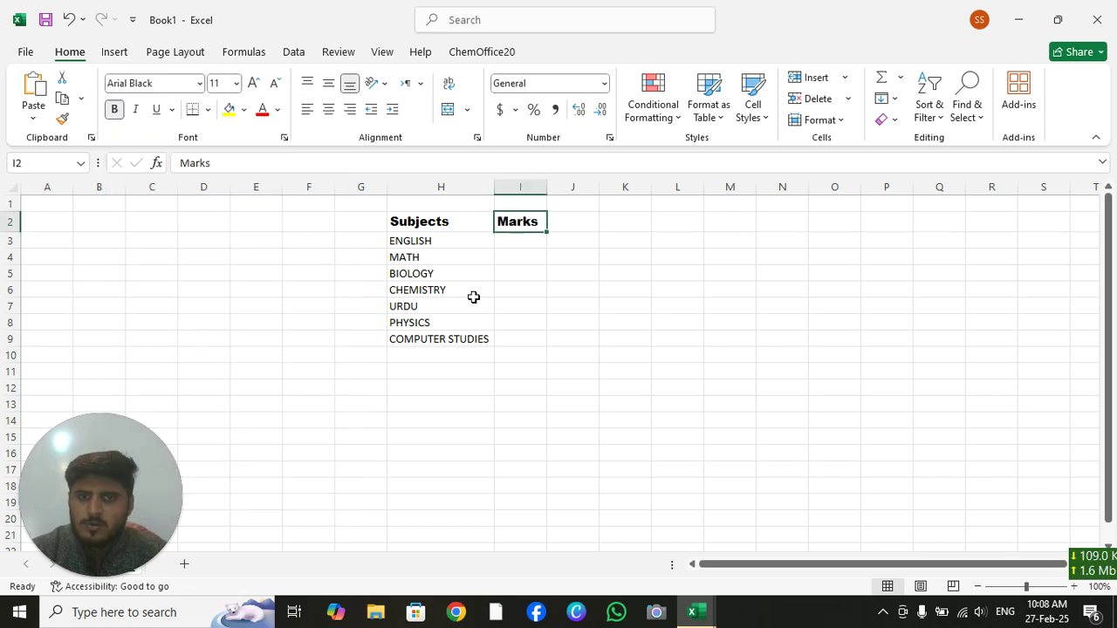
# Enter the marks 70 for ENGLISH, 80 for MATH, 83 for BIOLOGY and 89 for CHEMISTRY in cells I3 to I6.
pyautogui.click(537, 243)
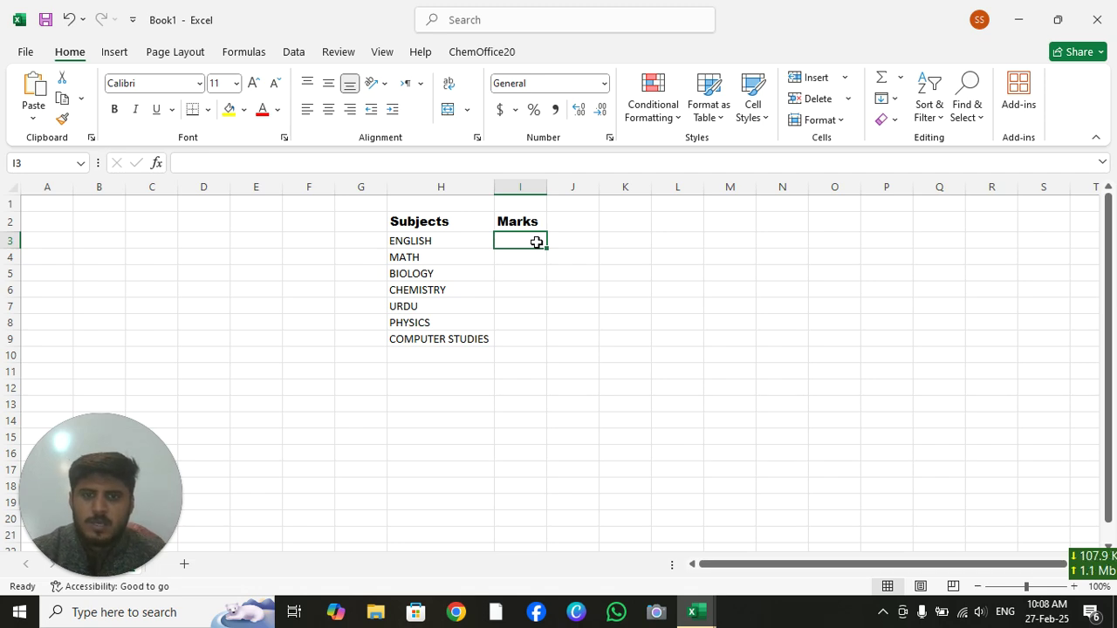
pyautogui.doubleClick(536, 242)
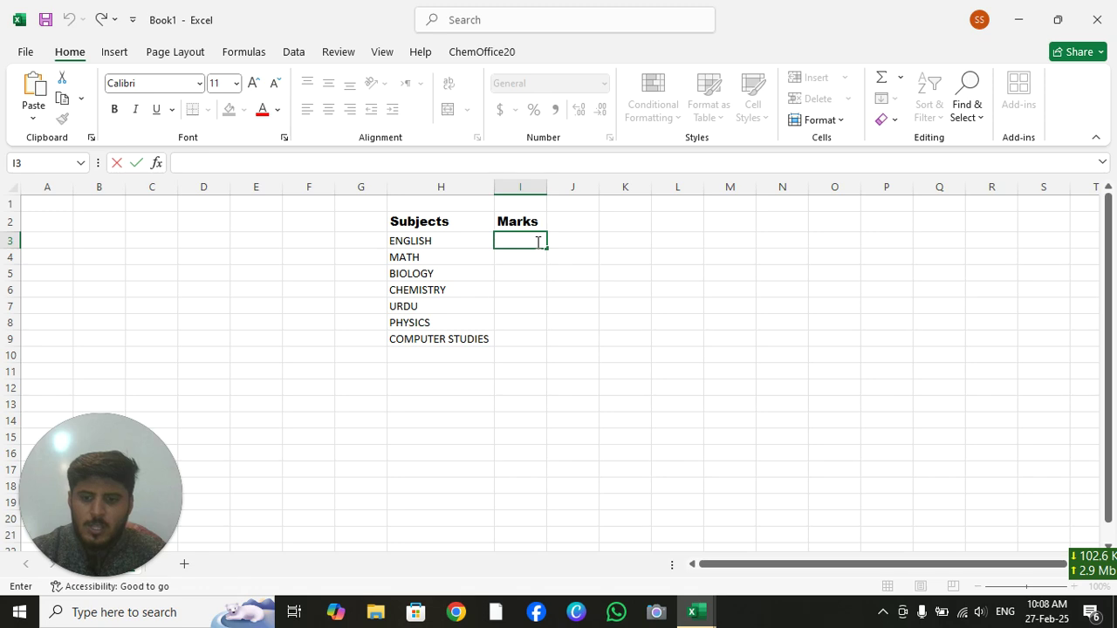
pyautogui.write('70')
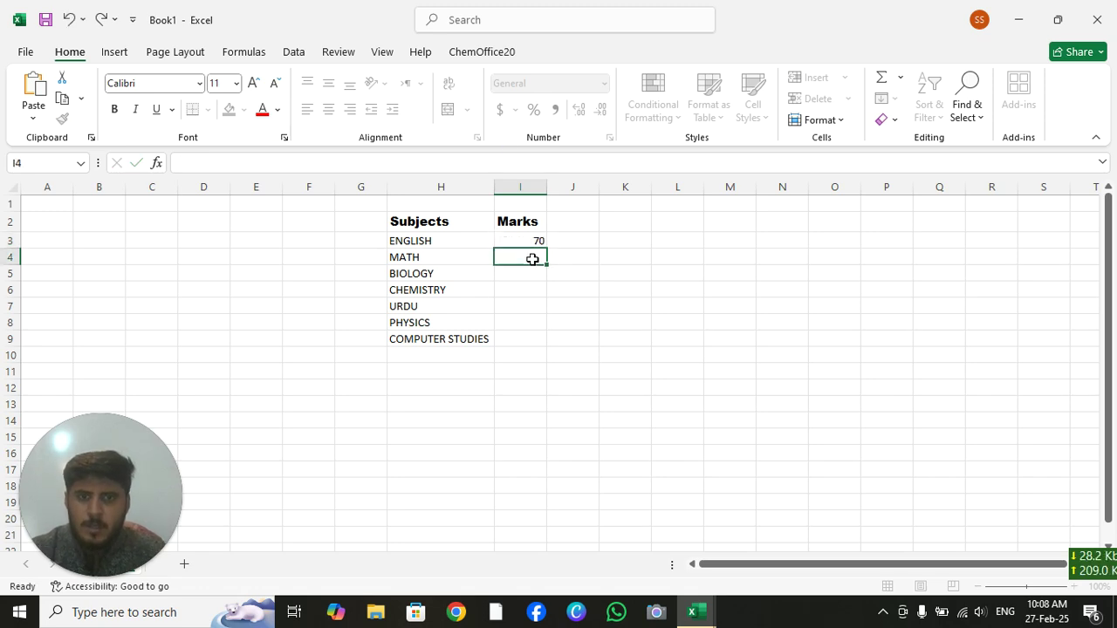
pyautogui.click(532, 257)
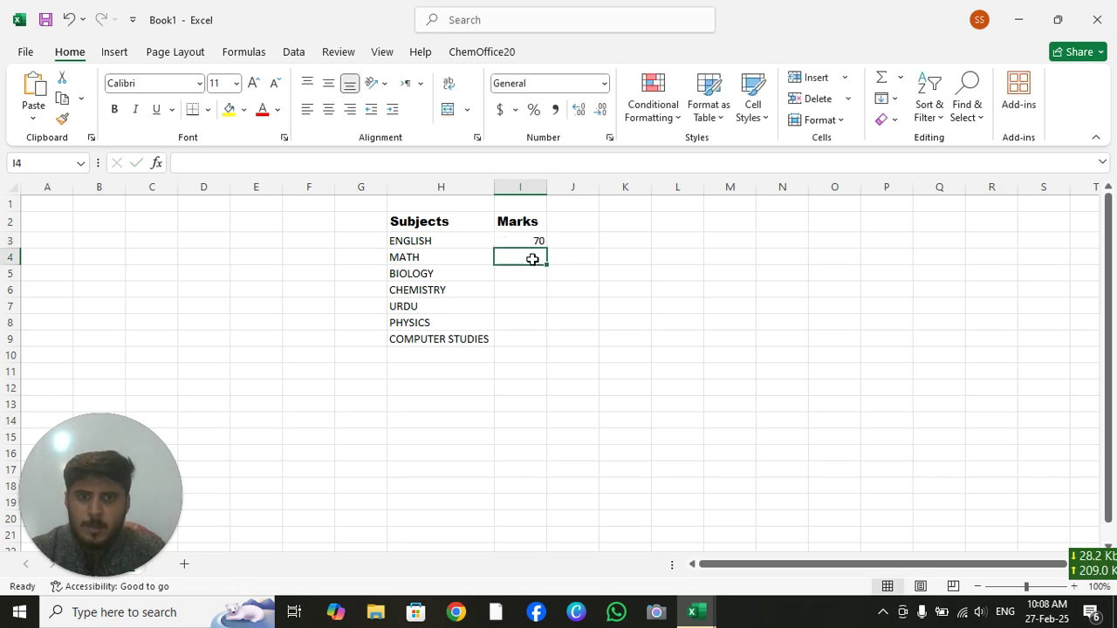
pyautogui.write('80')
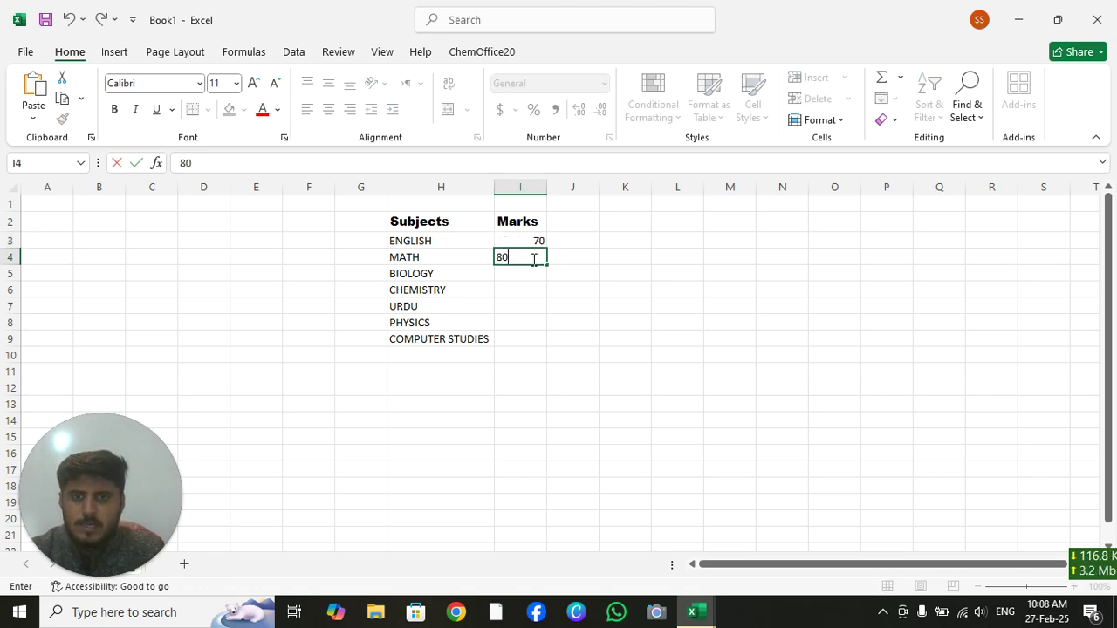
pyautogui.click(520, 273)
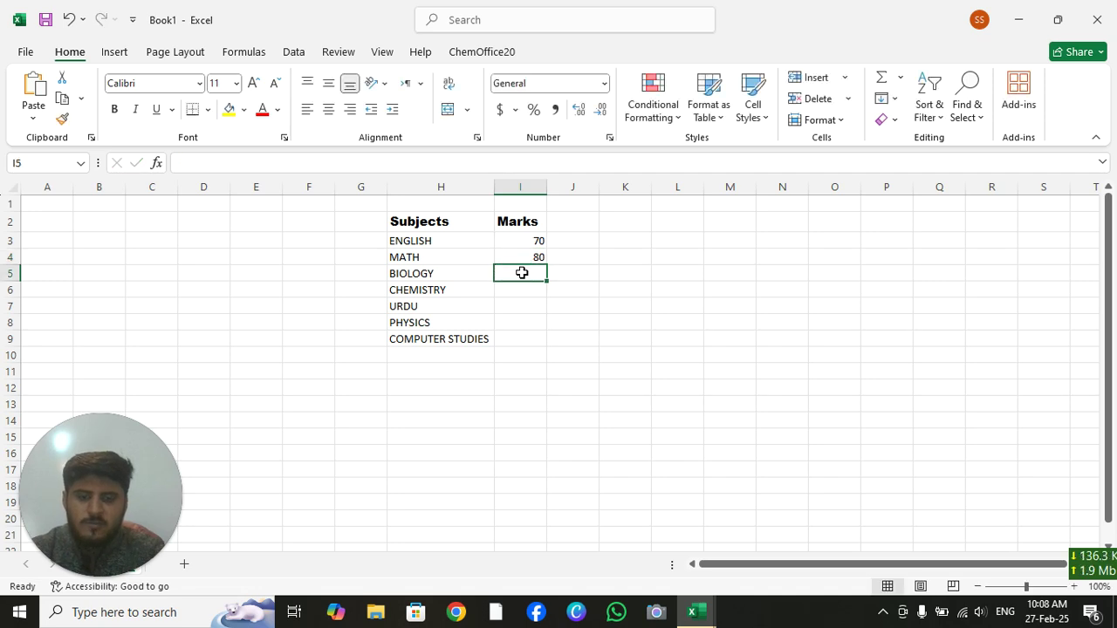
pyautogui.write('8')
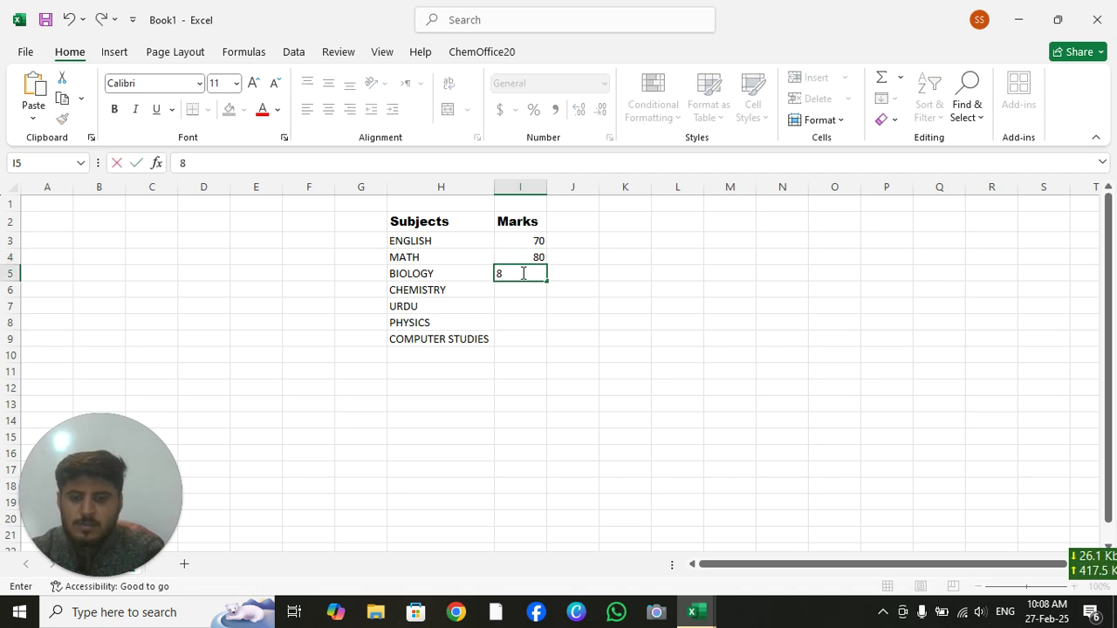
pyautogui.write('3')
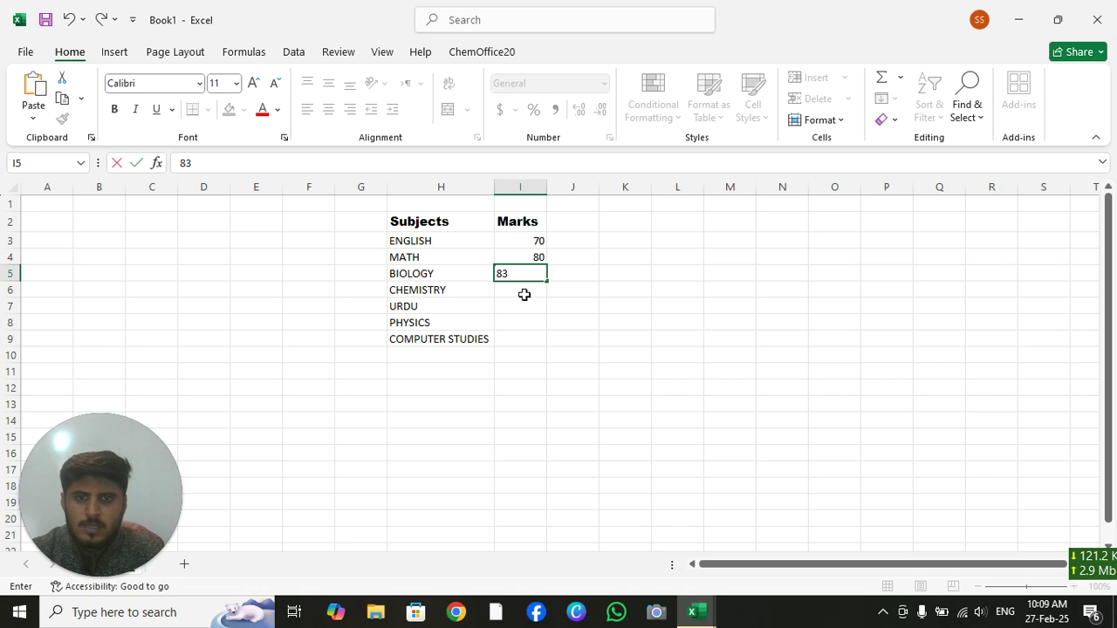
pyautogui.click(529, 288)
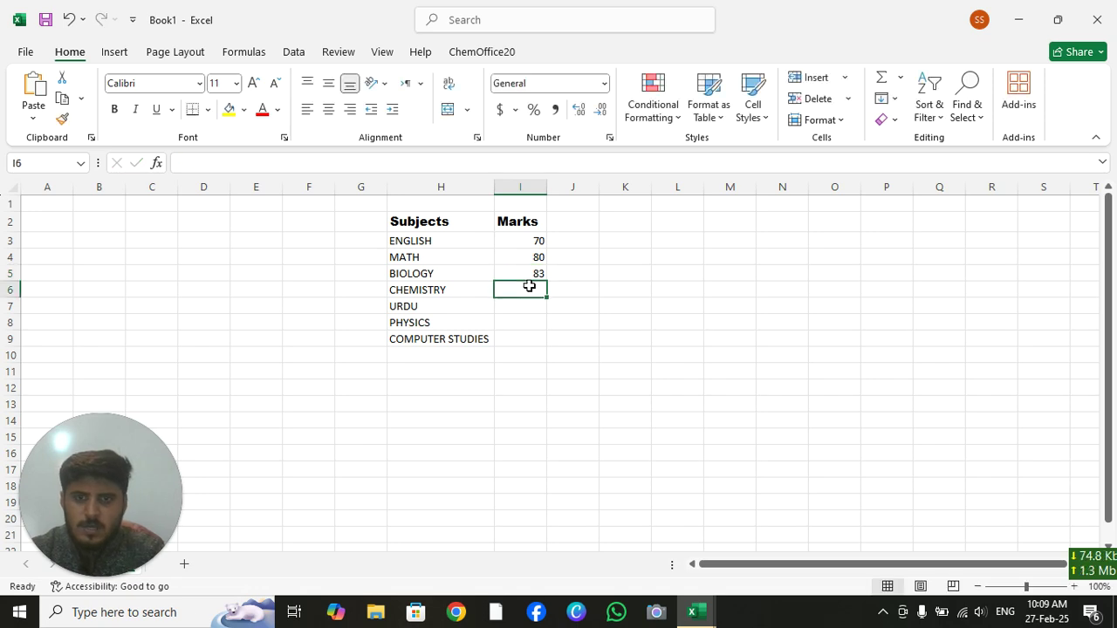
pyautogui.write('89')
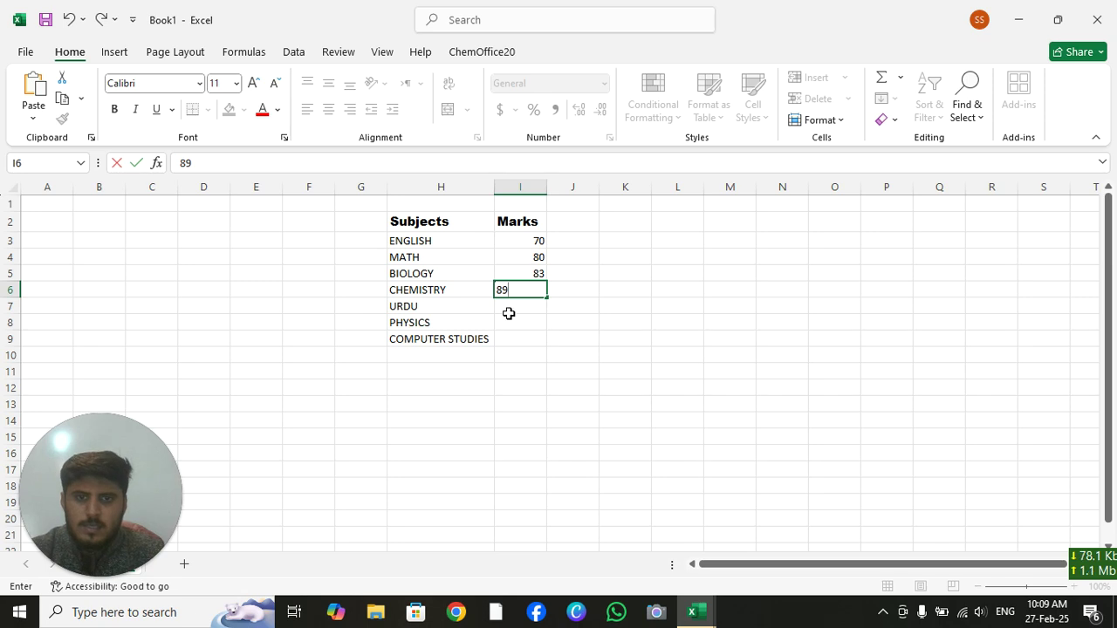
pyautogui.press('Return')
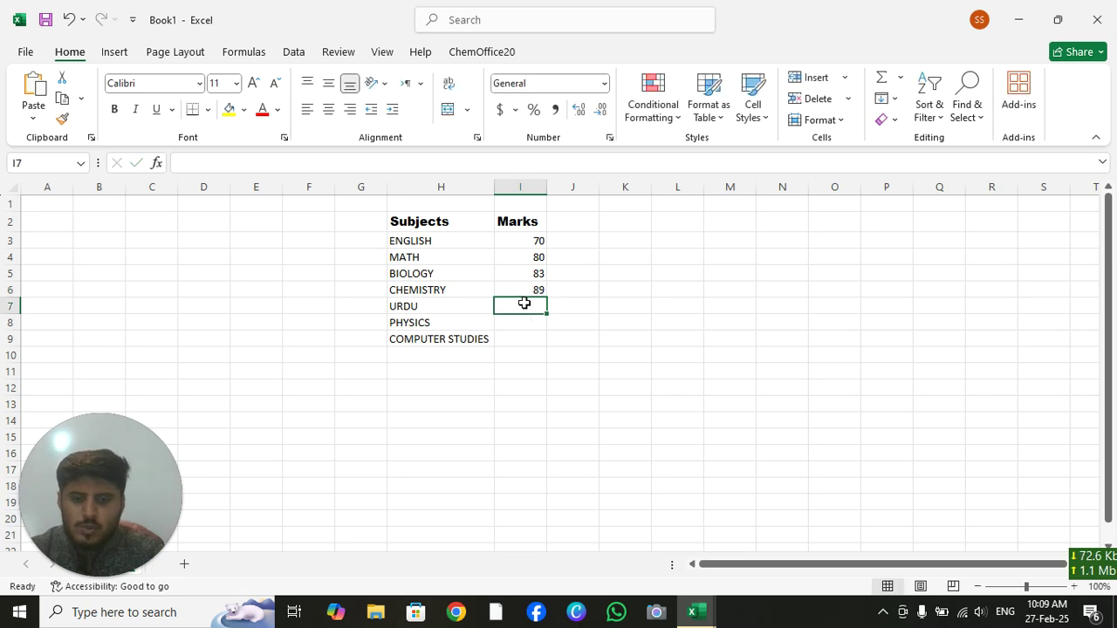
# Enter the marks 81 for URDU, 78 for PHYSICS and 77 for COMPUTER STUDIES in cells I7 to I9.
pyautogui.write('81')
pyautogui.click(522, 319)
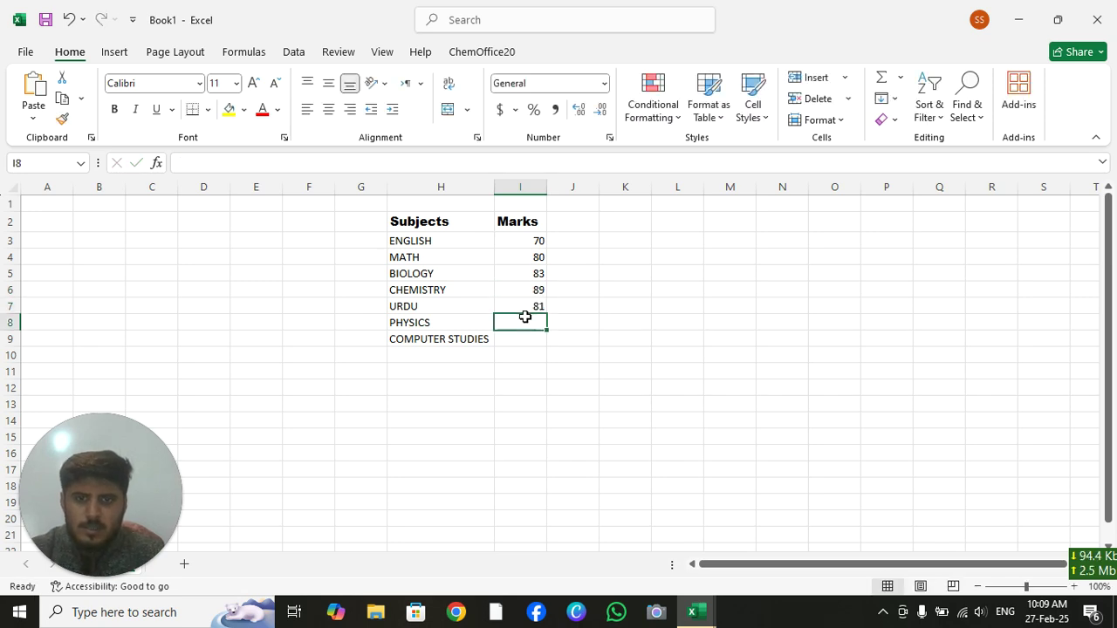
pyautogui.write('78')
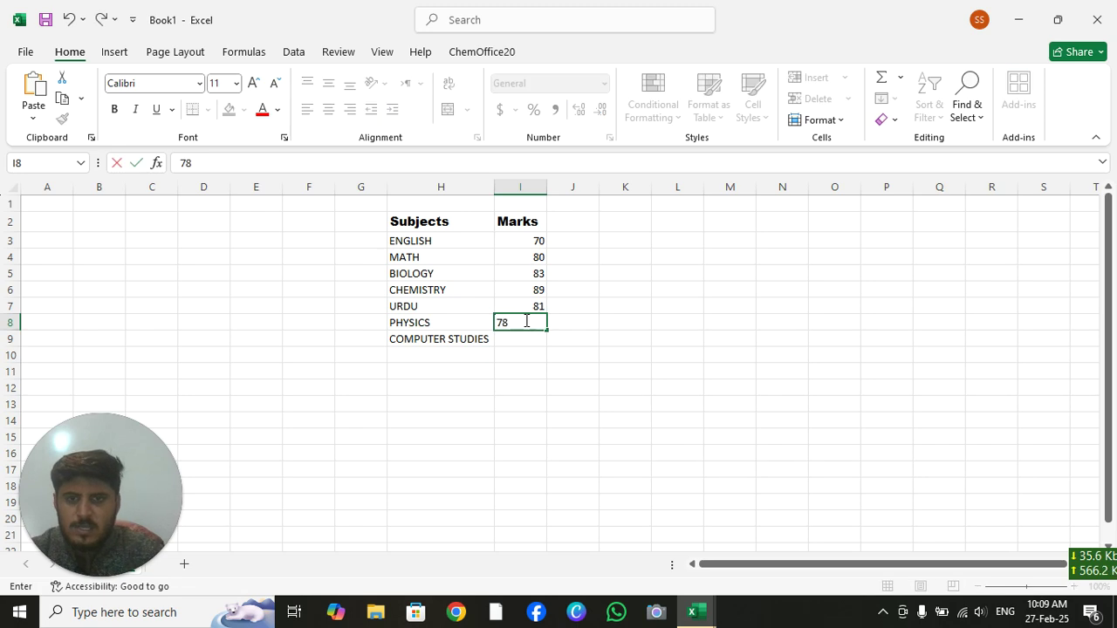
pyautogui.click(526, 337)
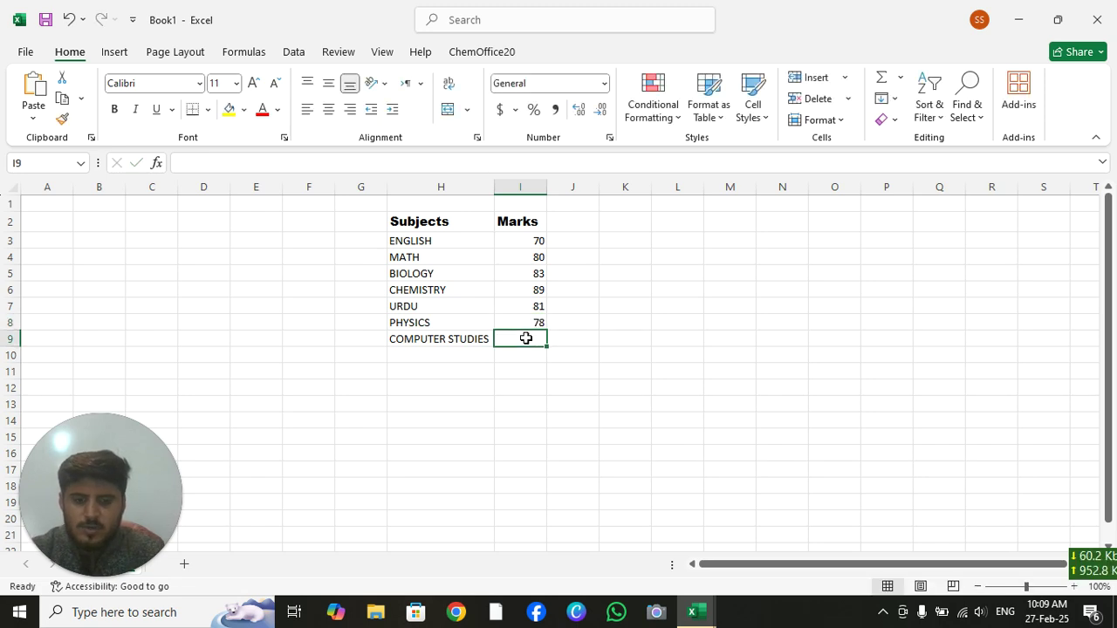
pyautogui.write('77')
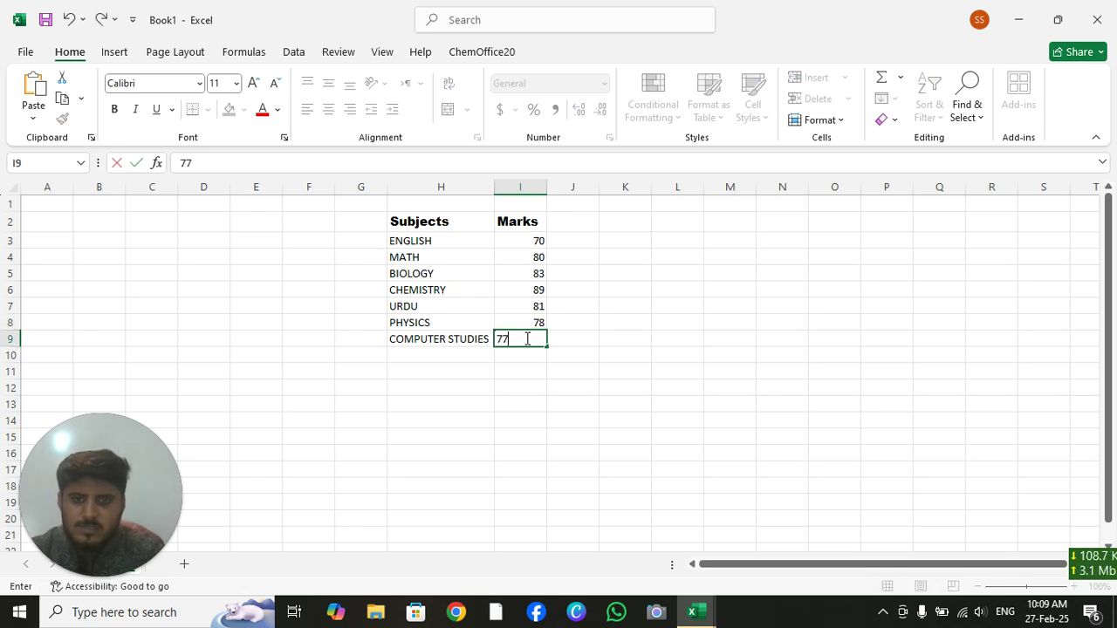
pyautogui.click(533, 375)
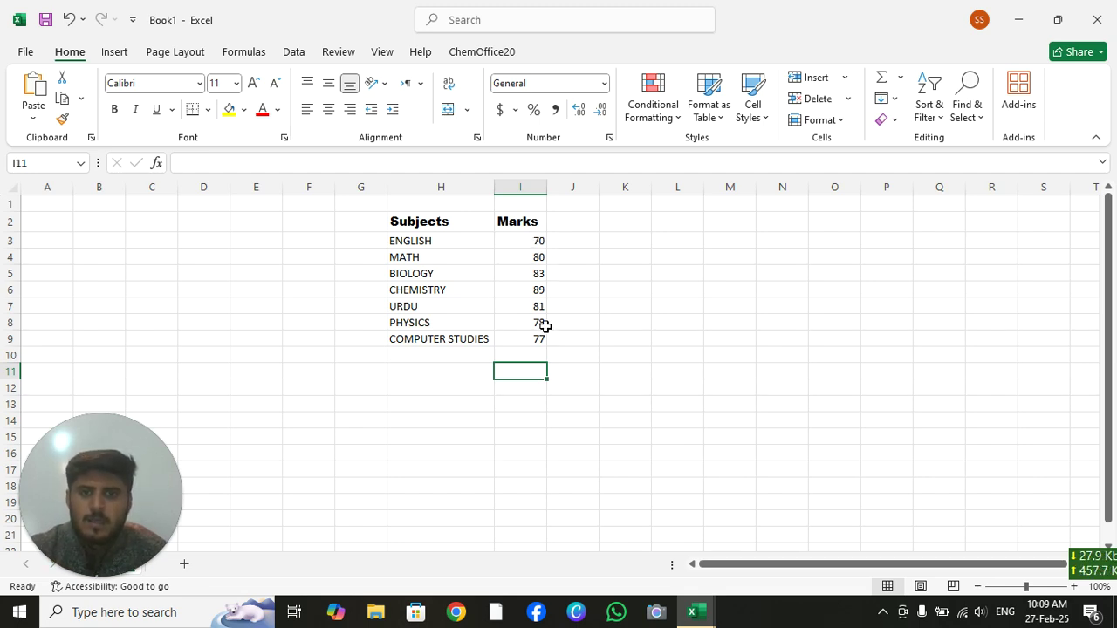
# Add the heading T. MARKS in cell J2, next to the Marks heading.
pyautogui.click(565, 223)
pyautogui.write('T')
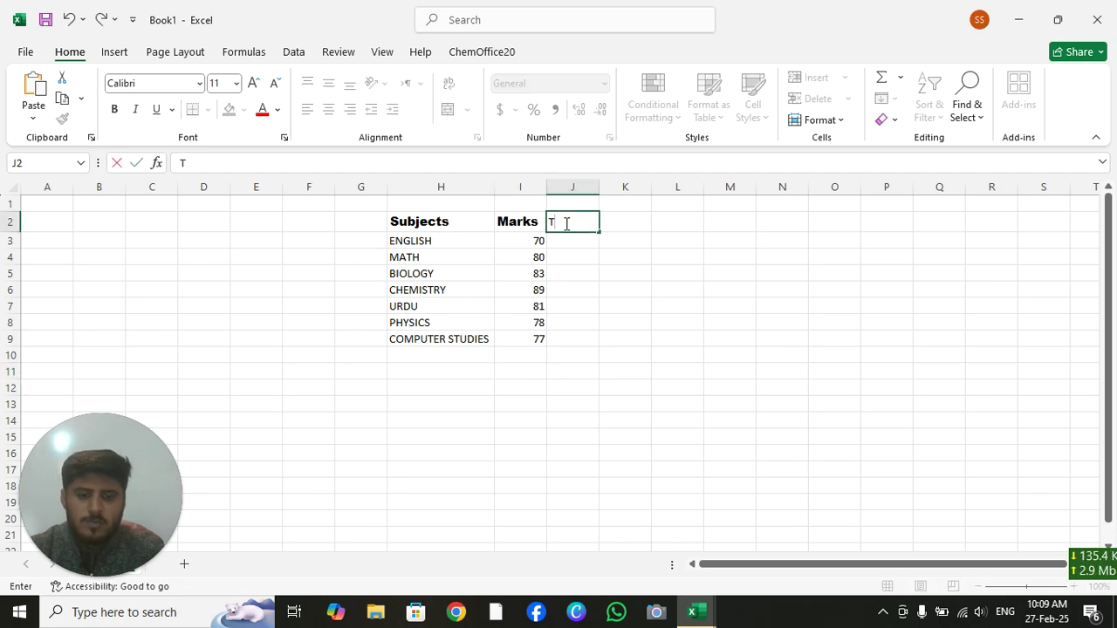
pyautogui.write('. MARKS')
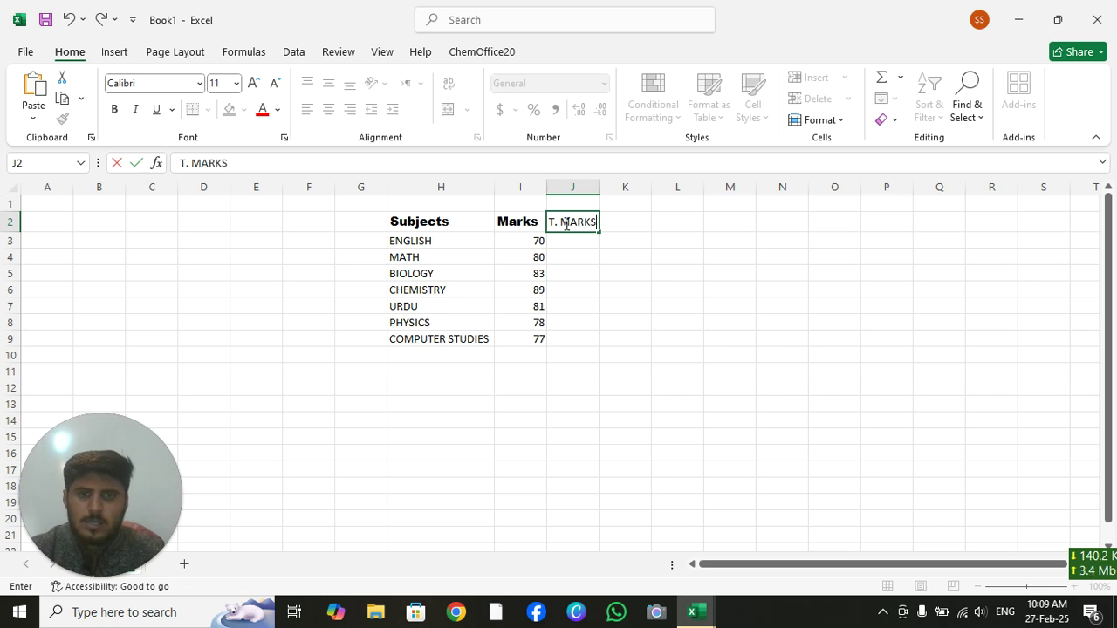
# Try to make the T. MARKS heading bold Arial Black while its cell is still being edited.
pyautogui.click(114, 109)
pyautogui.click(199, 84)
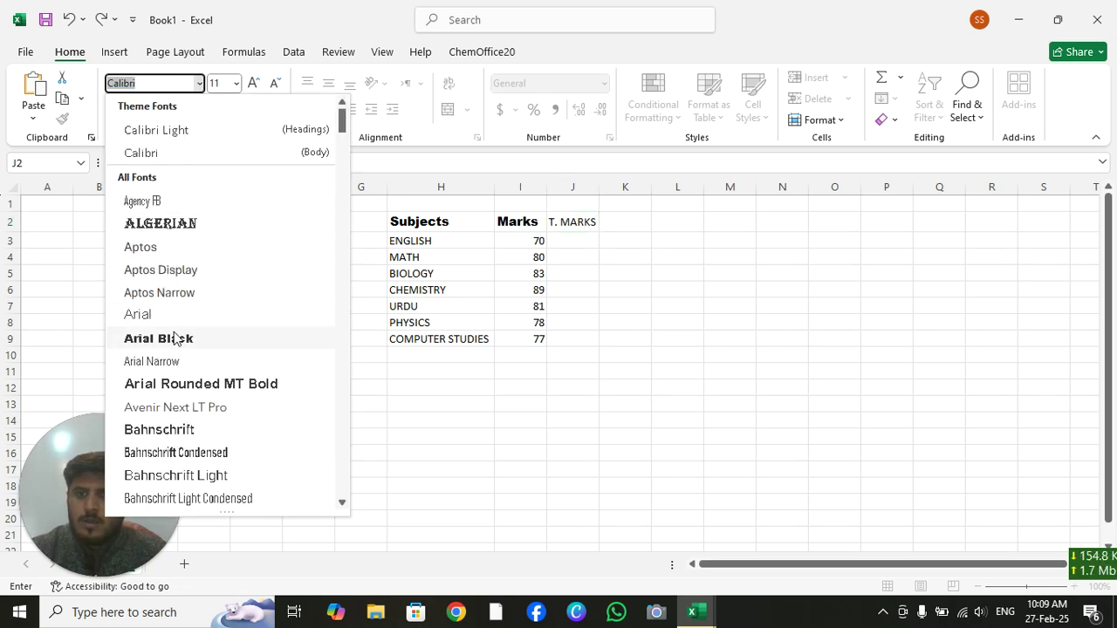
pyautogui.click(172, 337)
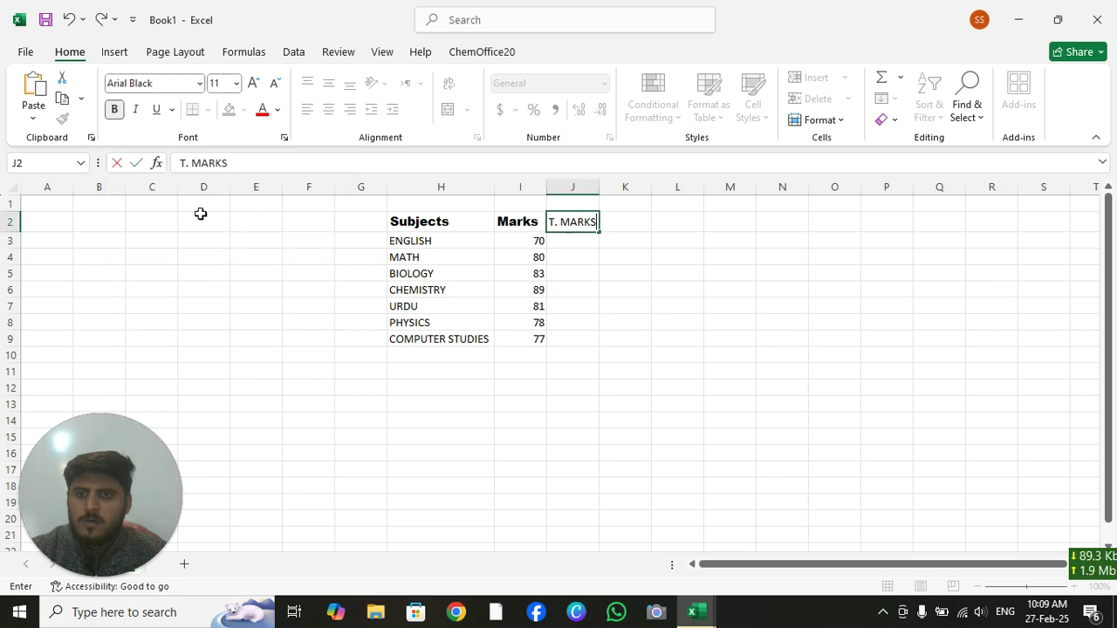
pyautogui.doubleClick(590, 224)
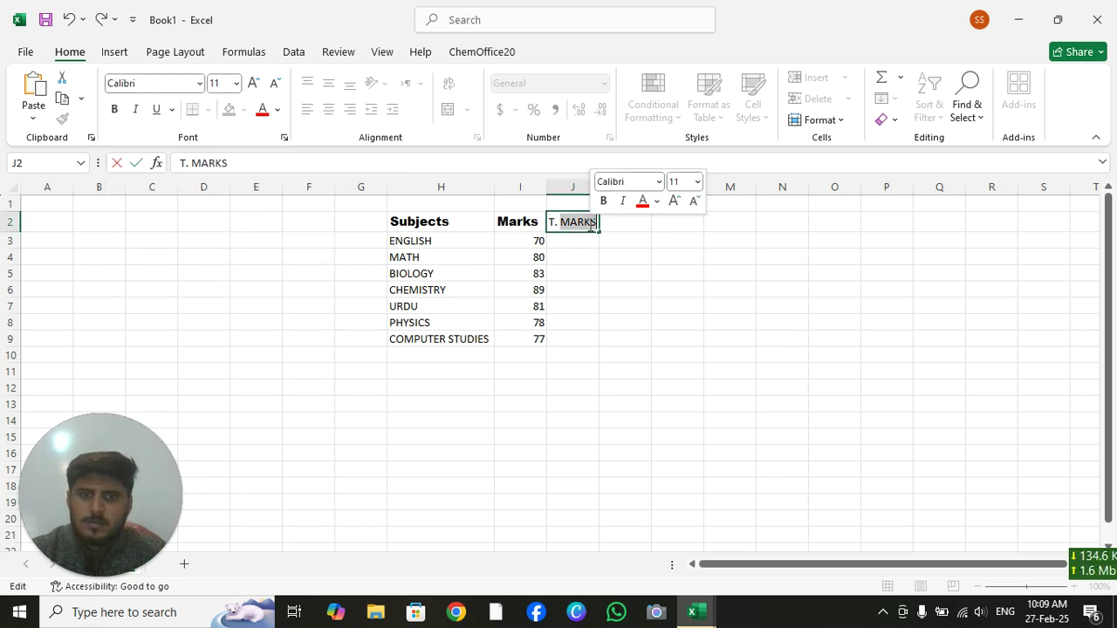
# Format the T. MARKS heading in J2 as bold Arial Black and widen column J to fit it.
pyautogui.click(619, 236)
pyautogui.click(585, 220)
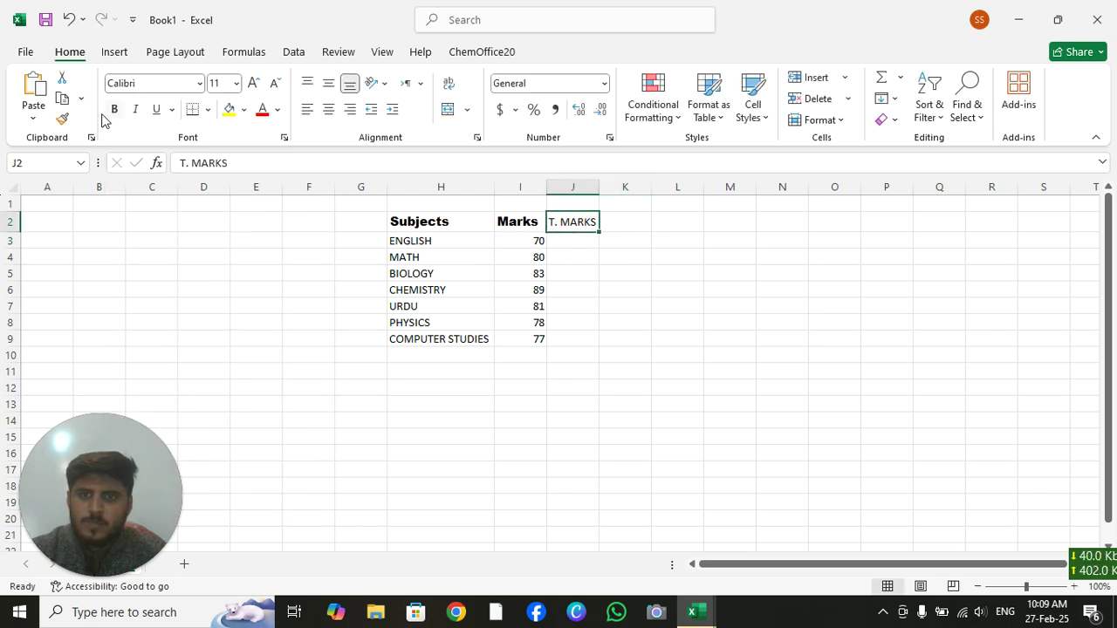
pyautogui.click(200, 84)
pyautogui.click(190, 338)
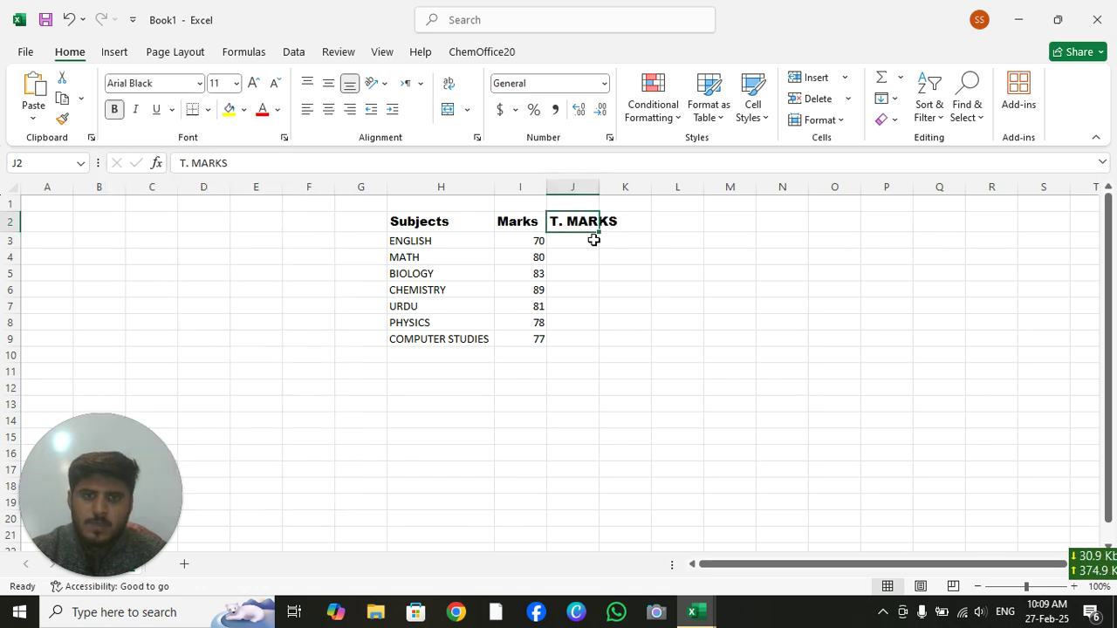
pyautogui.doubleClick(597, 198)
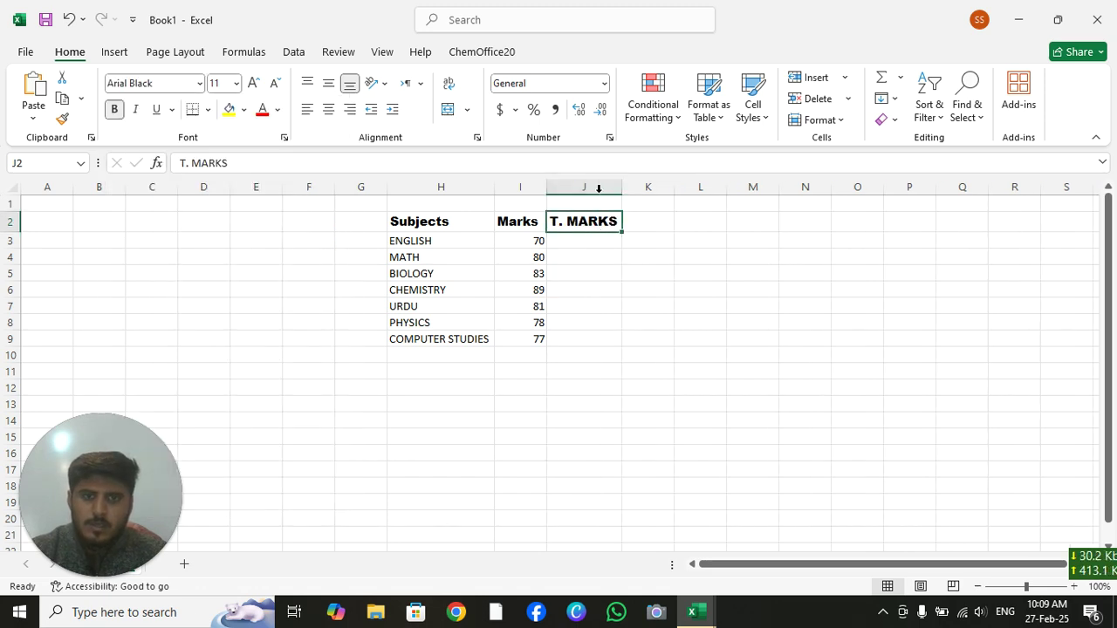
# Enter 100 as the total marks for ENGLISH in J3 and fill it down to J9 for the remaining subjects.
pyautogui.click(585, 244)
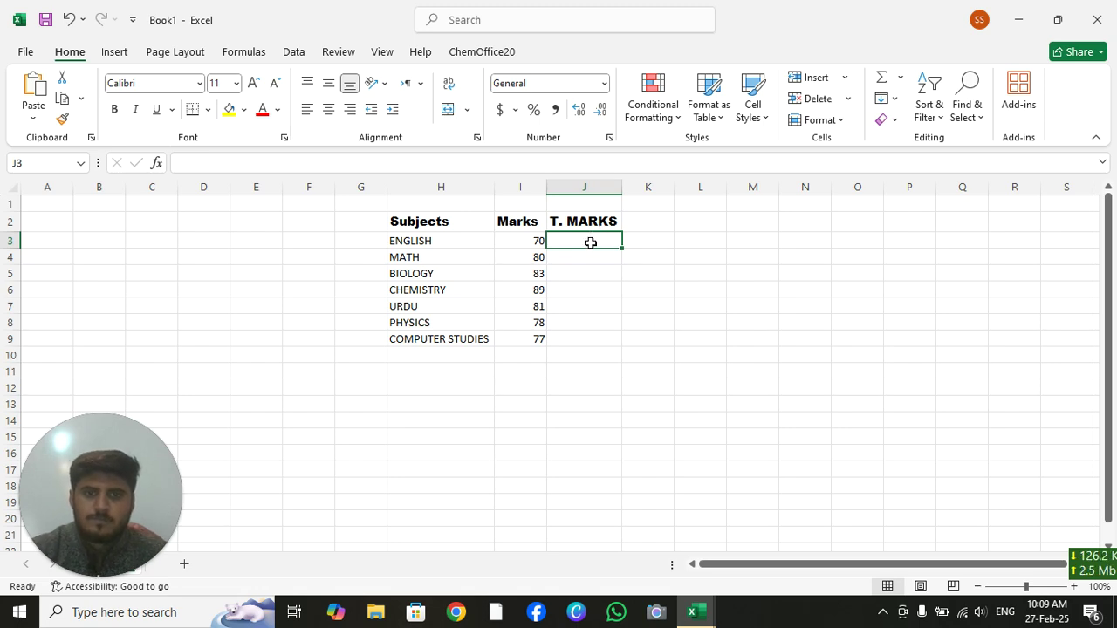
pyautogui.write('100')
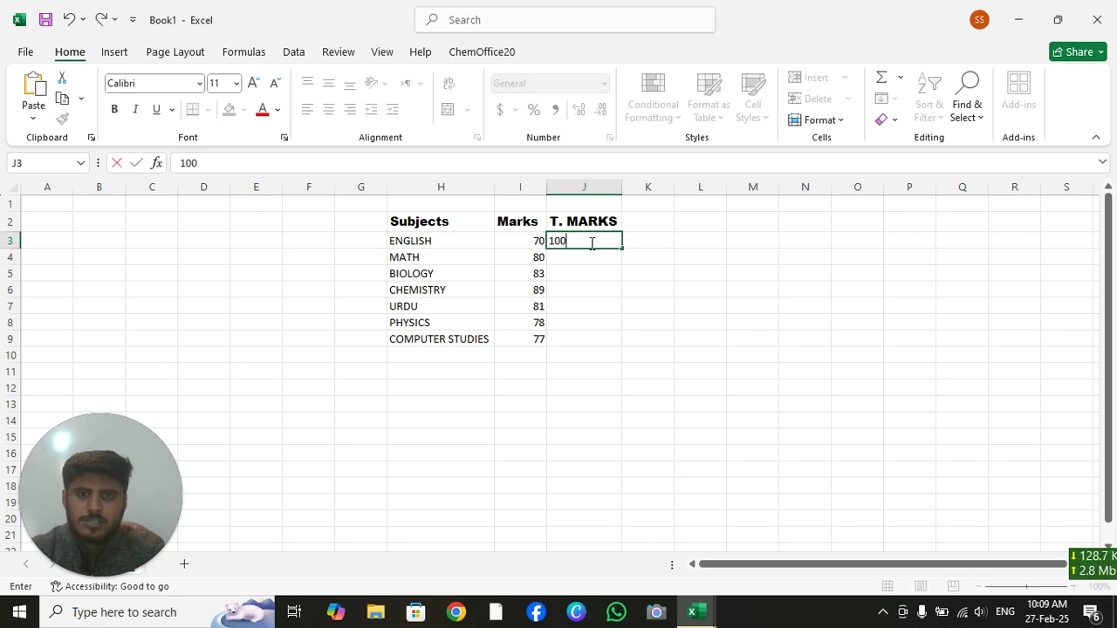
pyautogui.moveTo(622, 249); pyautogui.dragTo(628, 347)
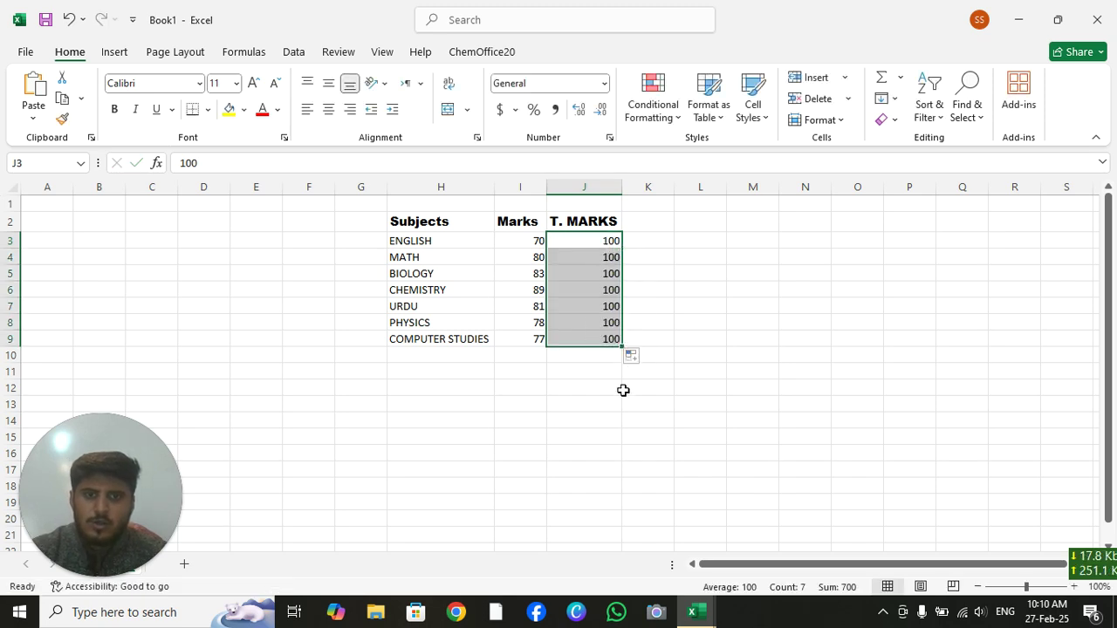
pyautogui.click(536, 357)
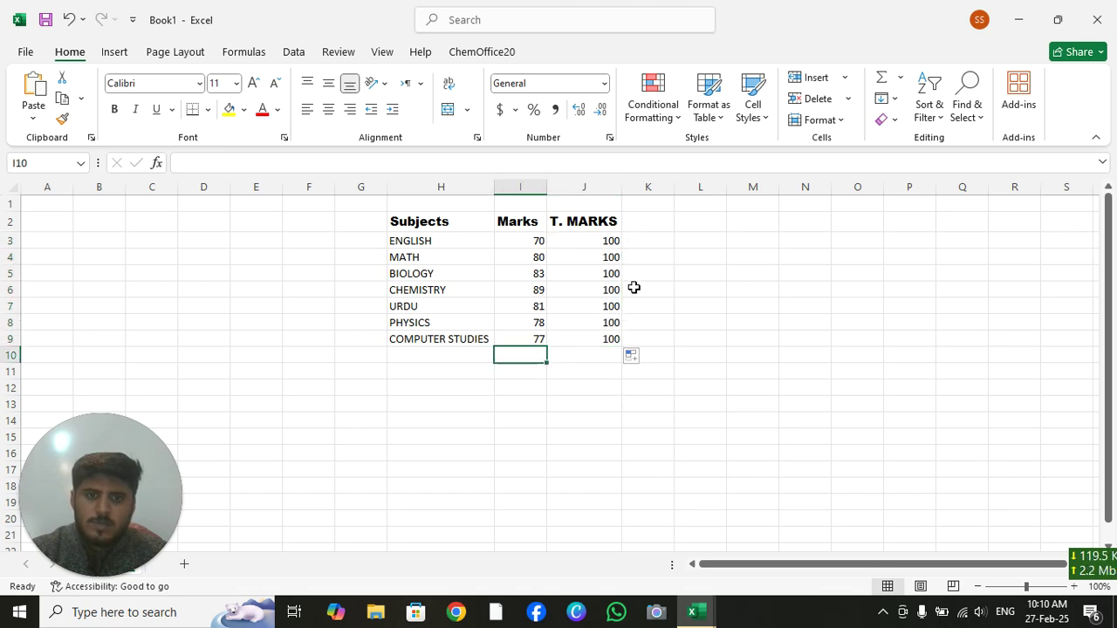
pyautogui.click(606, 361)
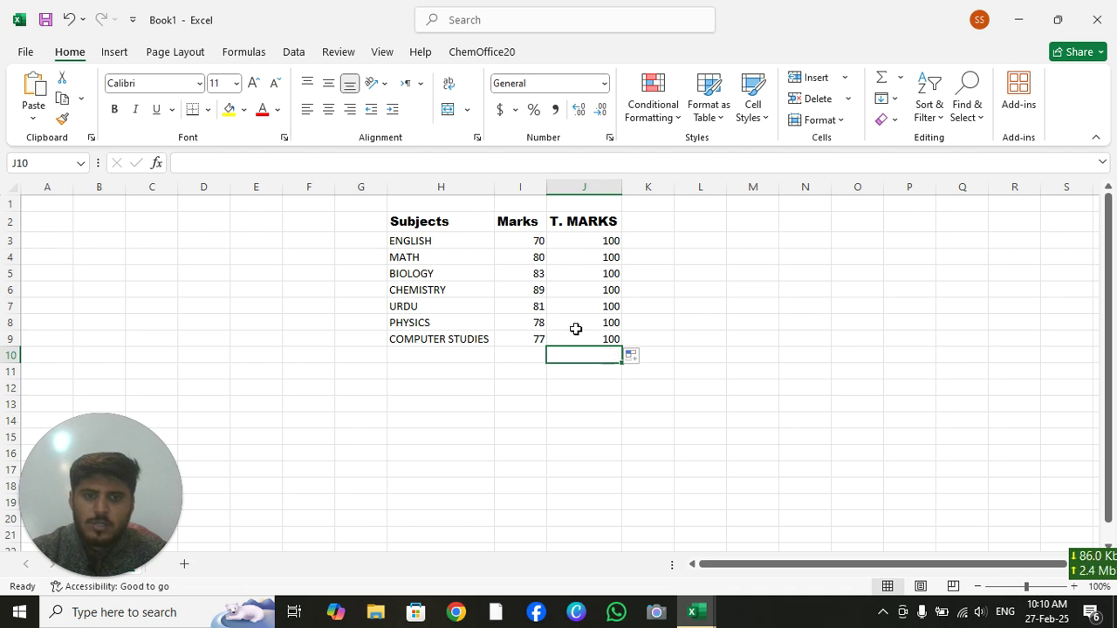
# Change the Marks heading in I2 to O.Marks and widen column I to fit it.
pyautogui.click(502, 225)
pyautogui.doubleClick(503, 226)
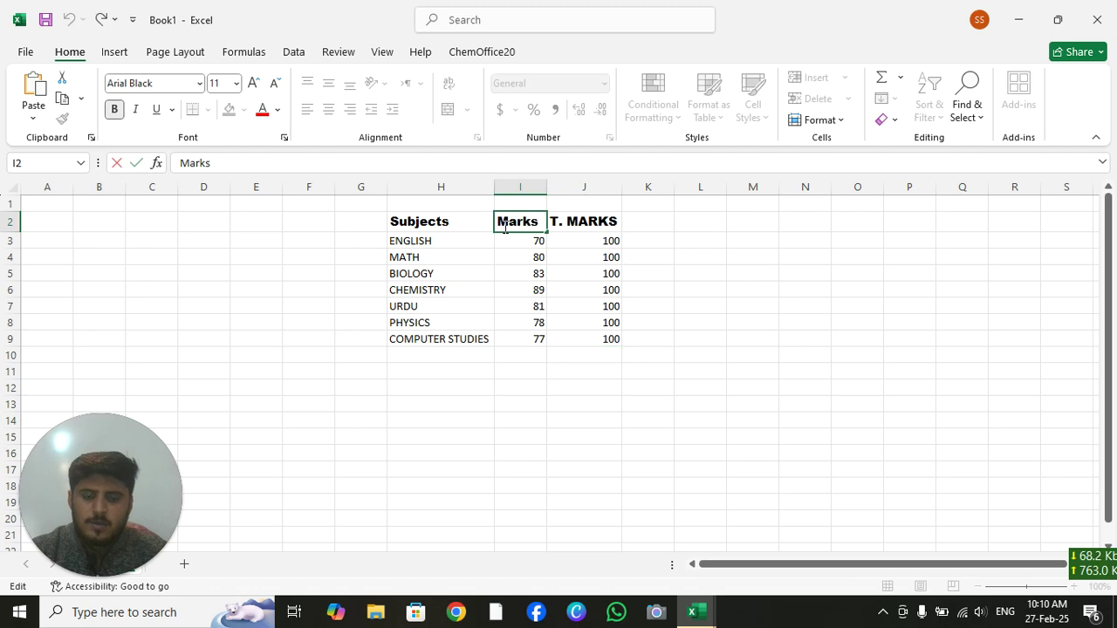
pyautogui.write('O.')
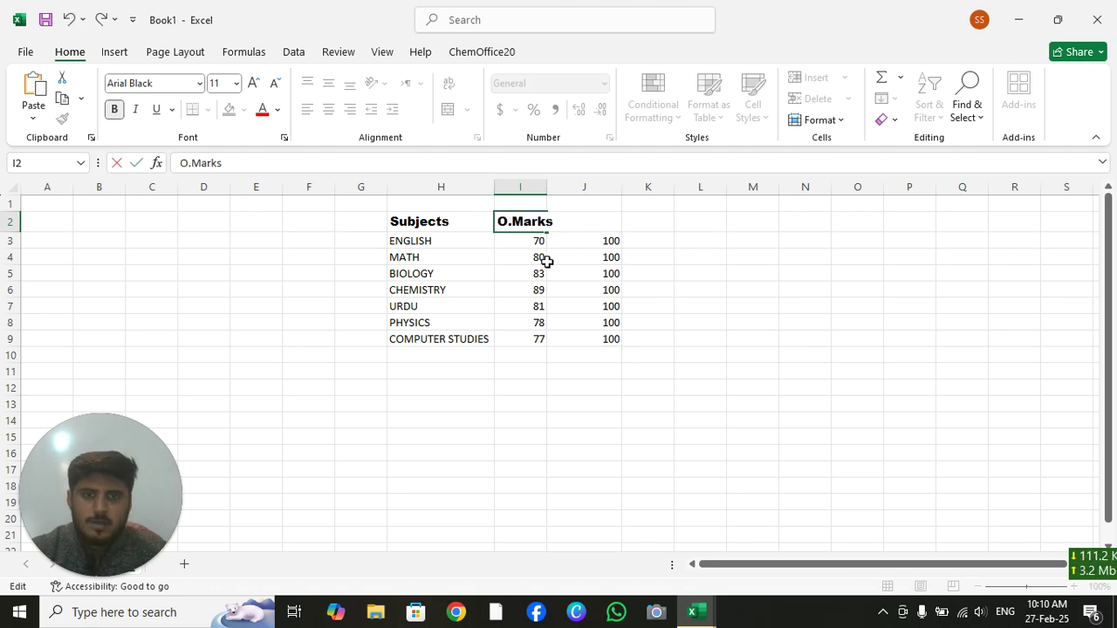
pyautogui.click(640, 237)
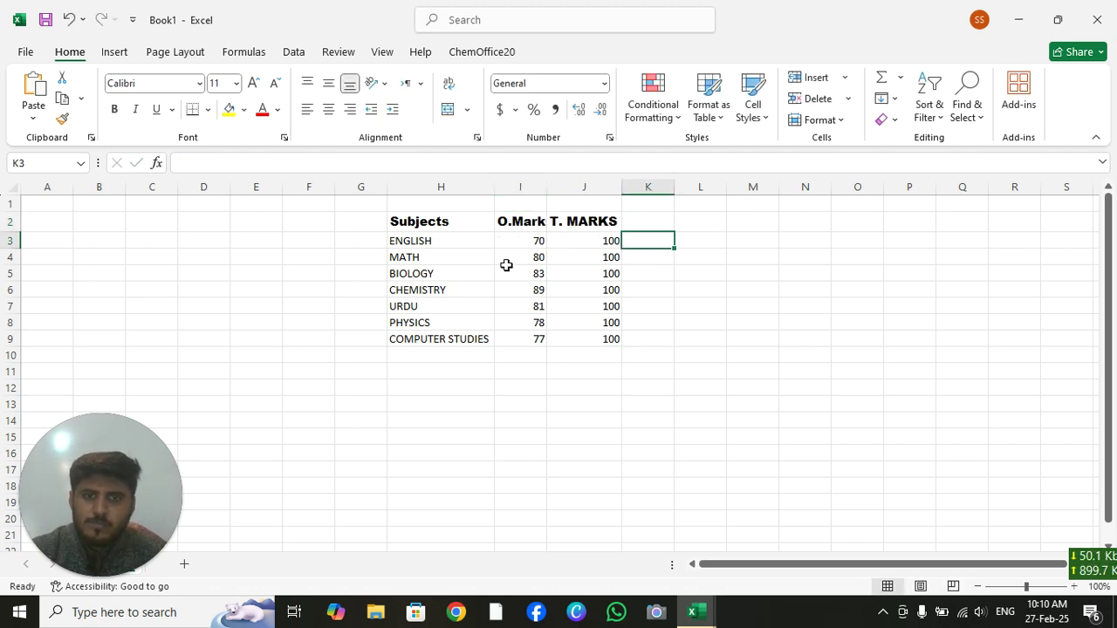
pyautogui.doubleClick(544, 183)
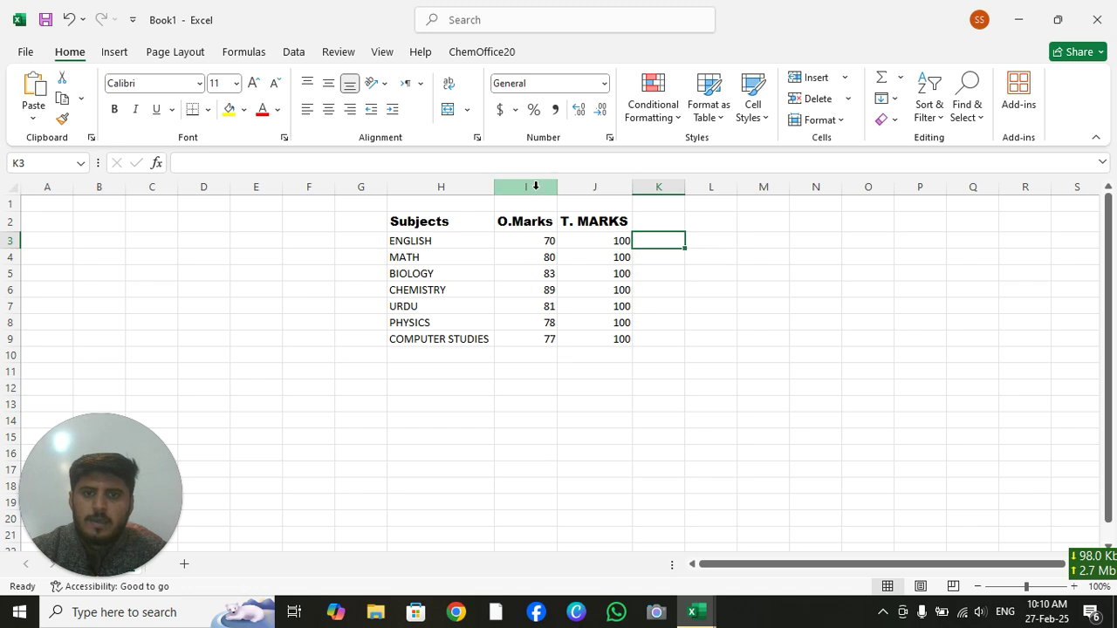
pyautogui.click(479, 246)
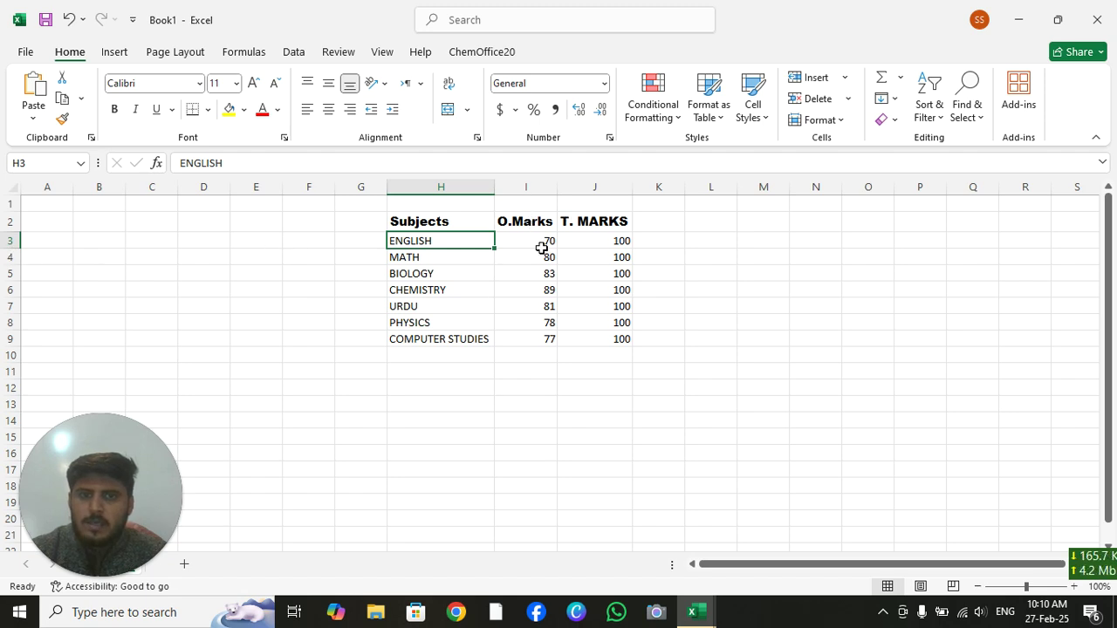
pyautogui.click(518, 190)
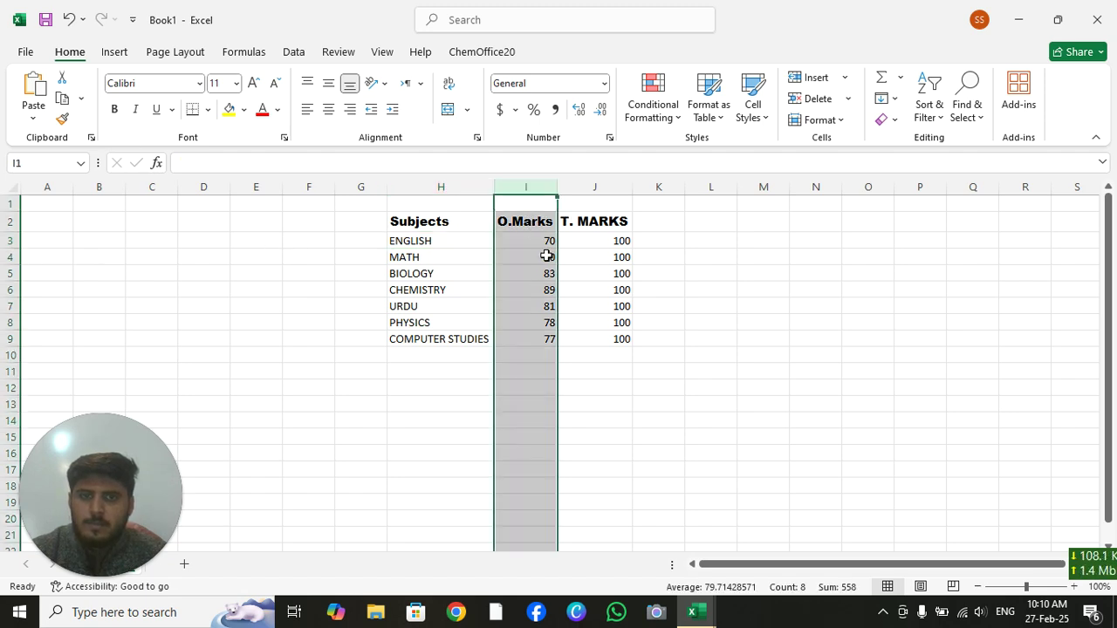
pyautogui.click(547, 245)
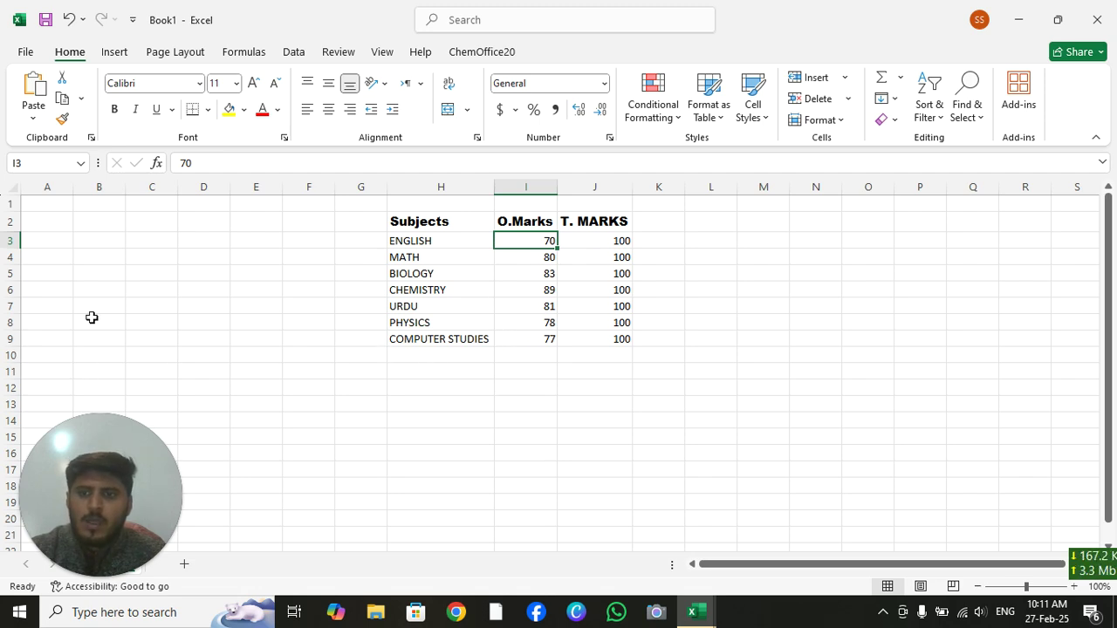
# Total the obtained marks in cell I10 with the formula =SUM(I3:I9).
pyautogui.click(521, 357)
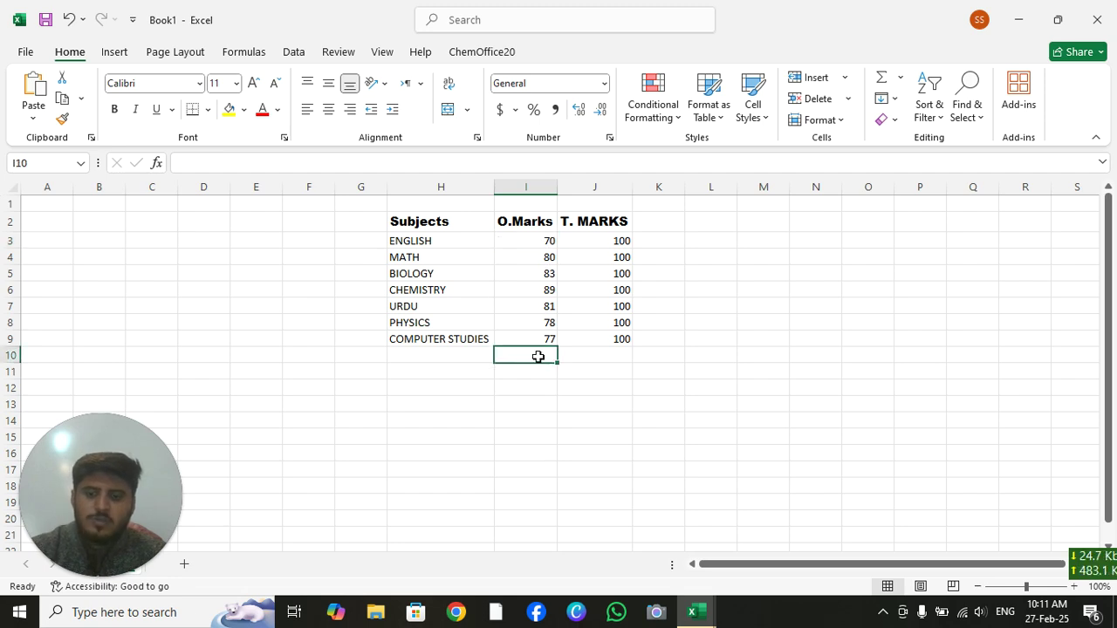
pyautogui.write('=')
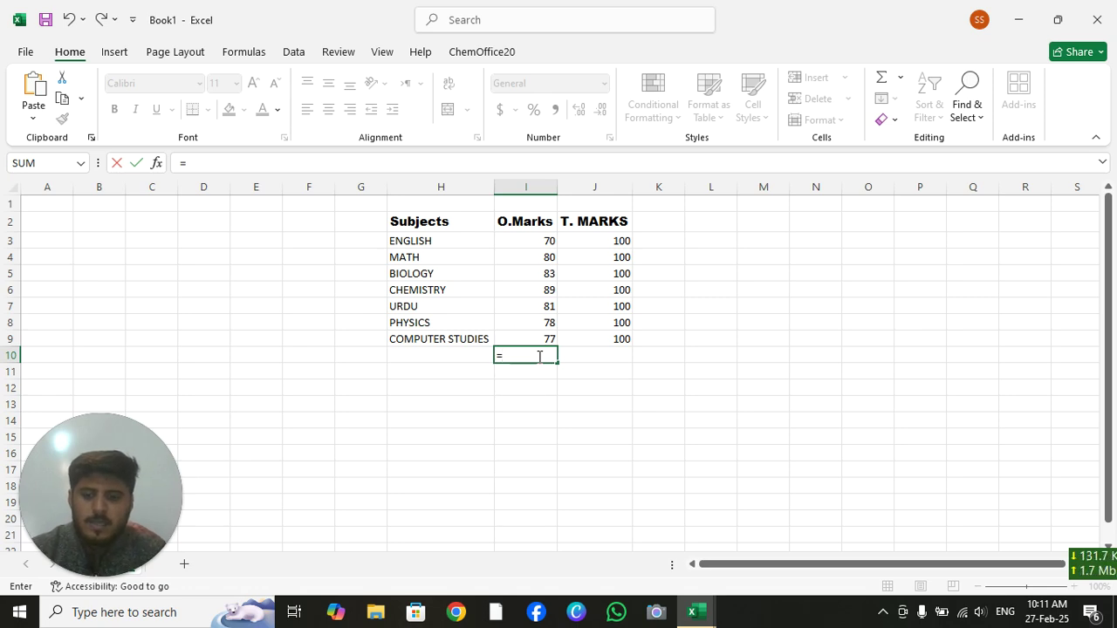
pyautogui.write('SUM')
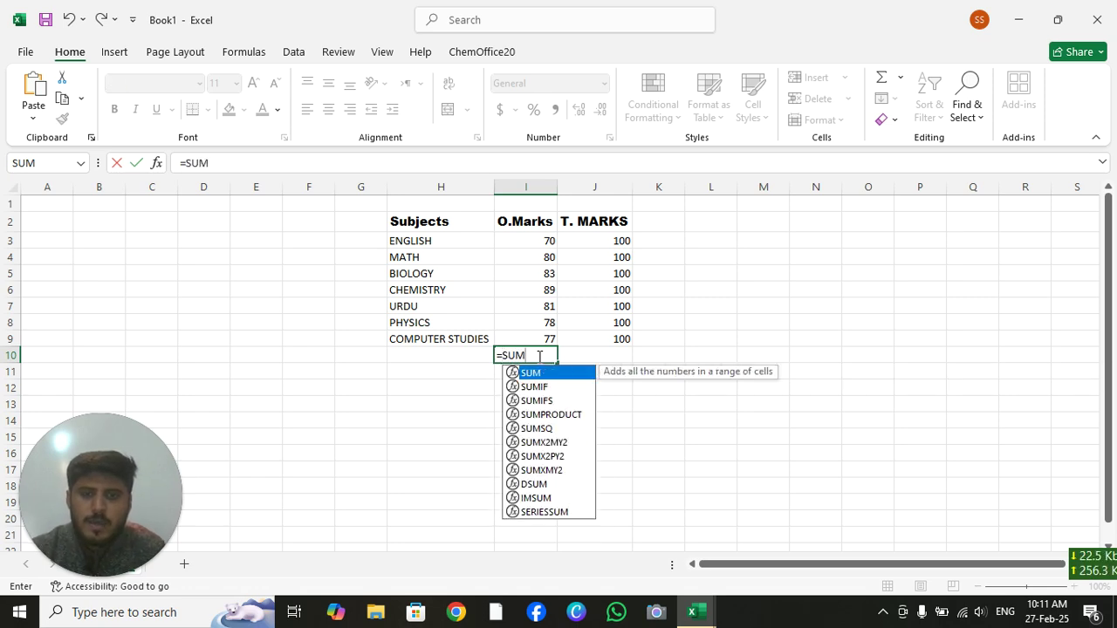
pyautogui.write('(')
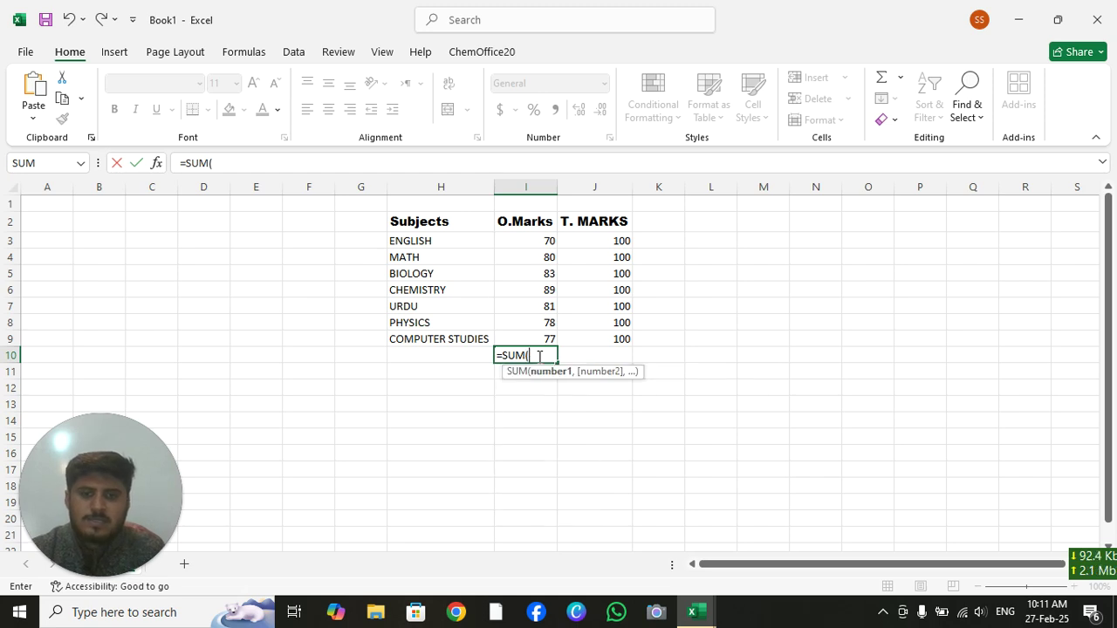
pyautogui.moveTo(531, 242); pyautogui.dragTo(547, 341)
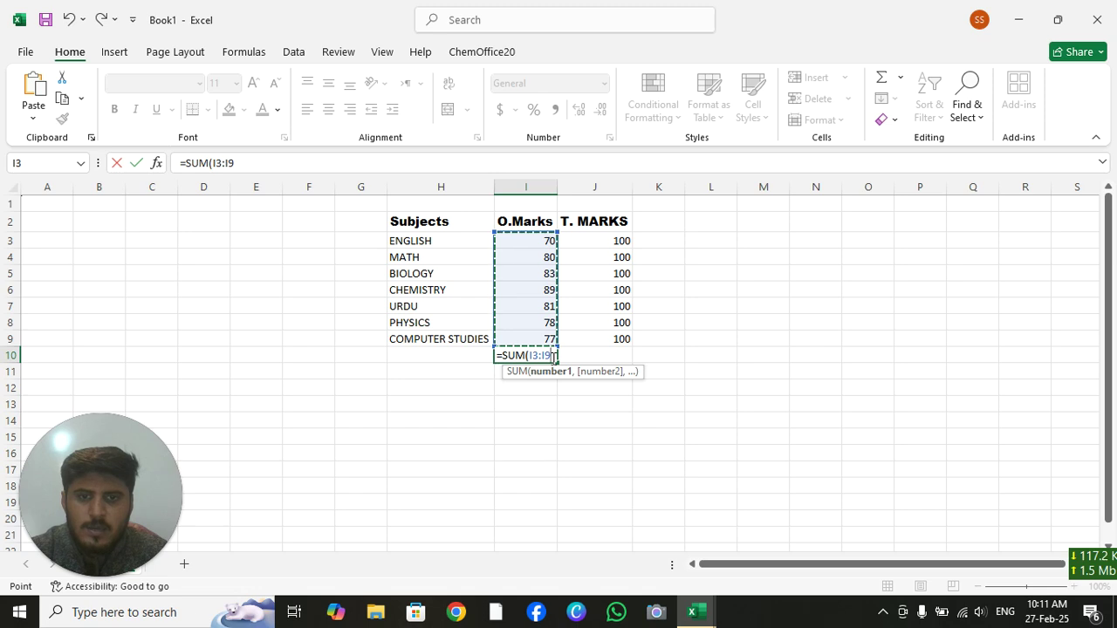
pyautogui.write(')')
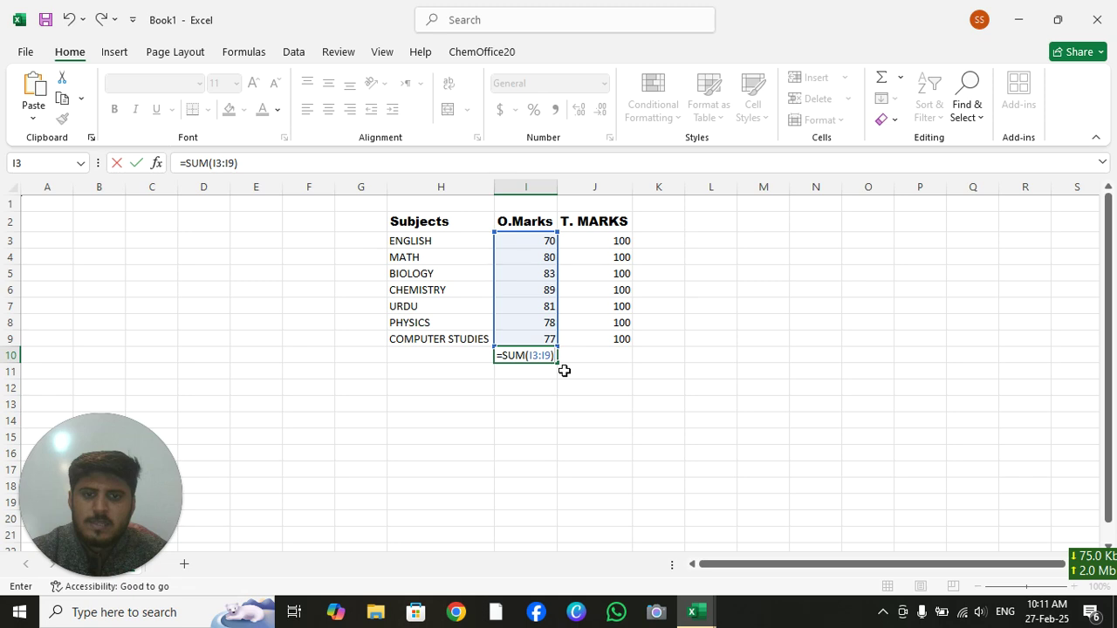
pyautogui.press('Return')
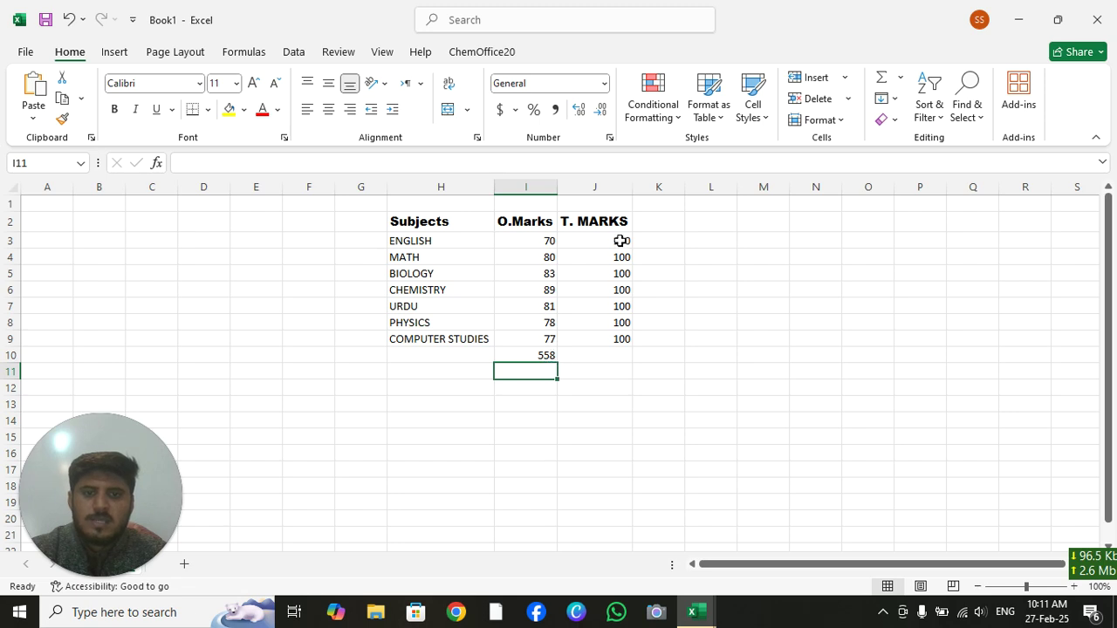
# Total the T. MARKS column in cell J10 with the formula =SUM(J3:J9).
pyautogui.click(605, 355)
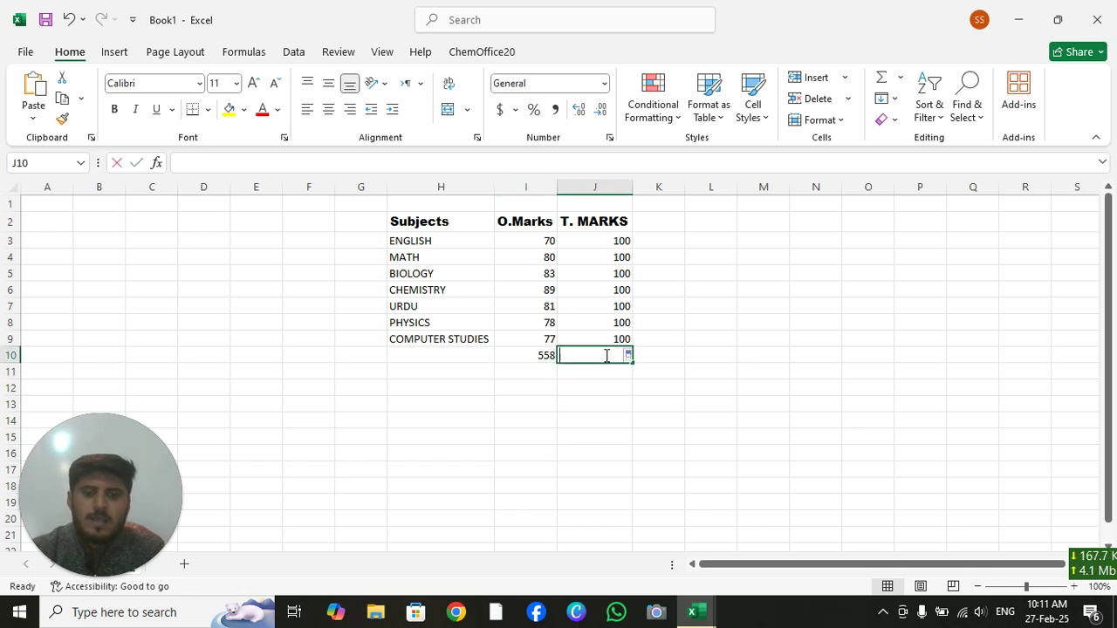
pyautogui.write('=SUM')
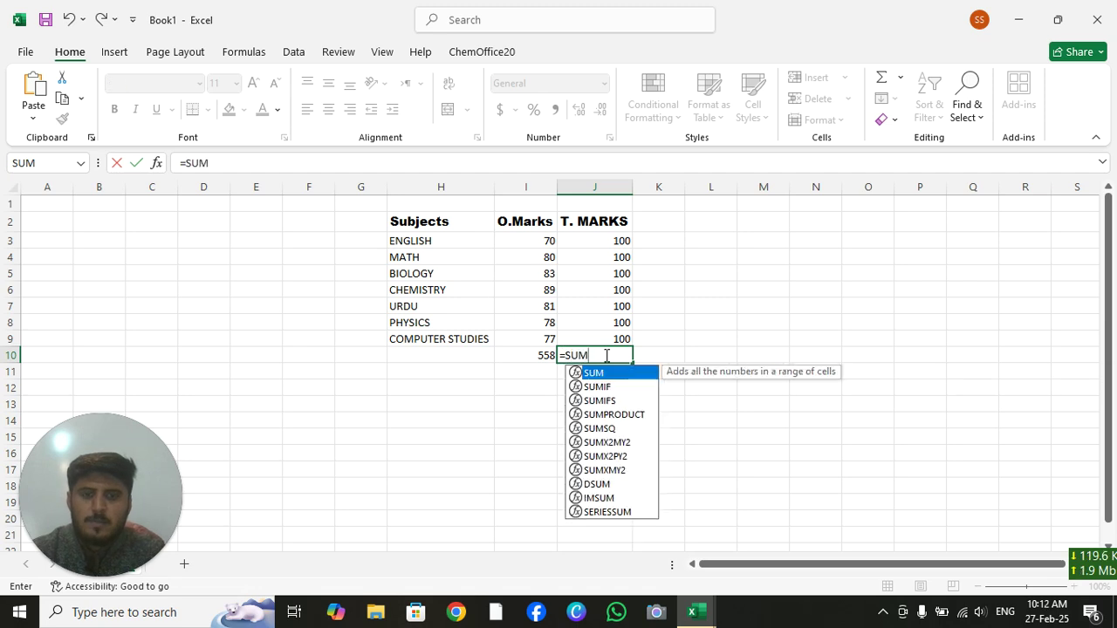
pyautogui.write('(')
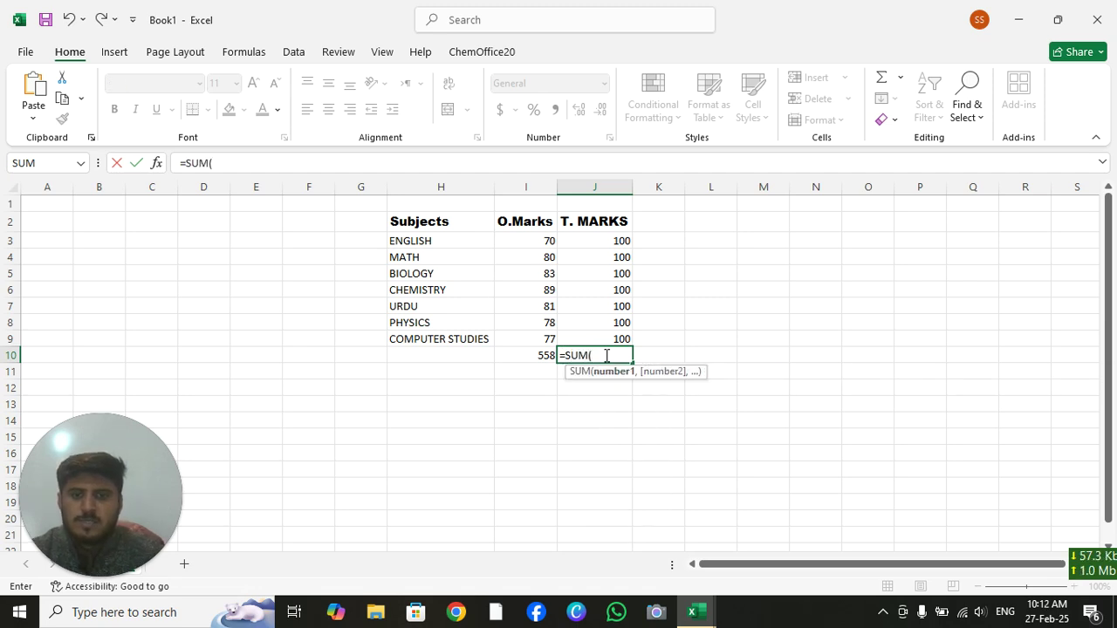
pyautogui.moveTo(621, 234); pyautogui.dragTo(633, 339)
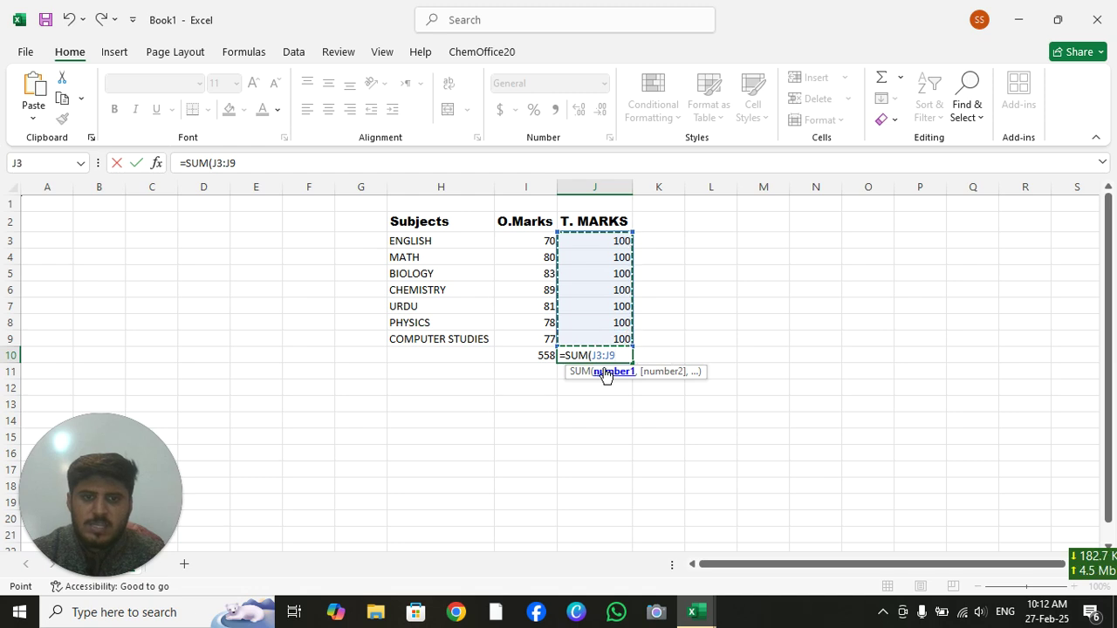
pyautogui.write(')')
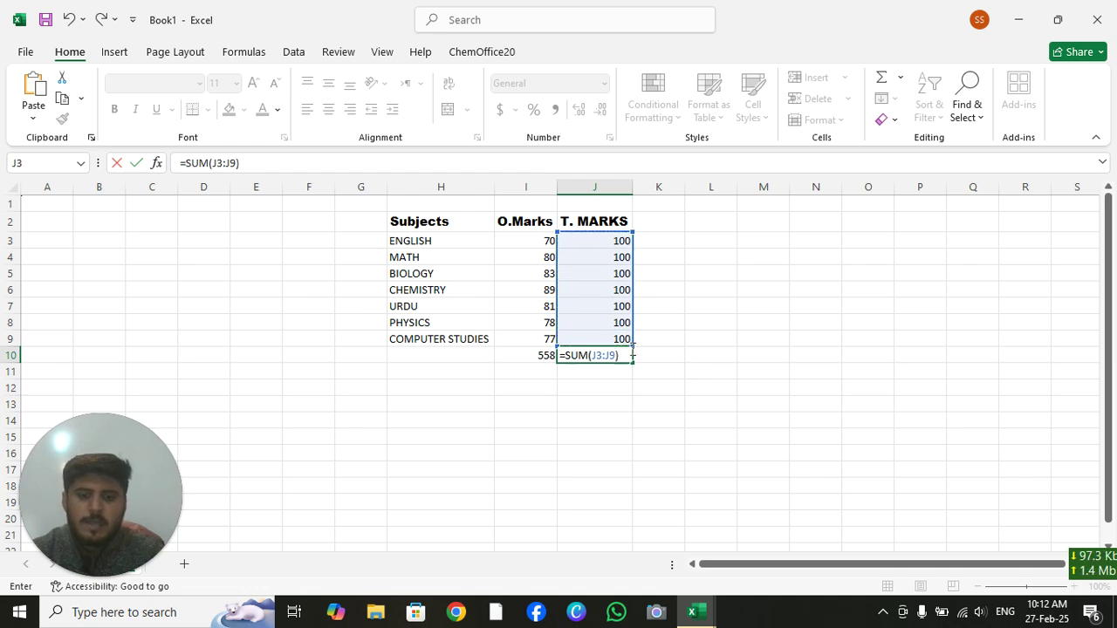
pyautogui.press('Return')
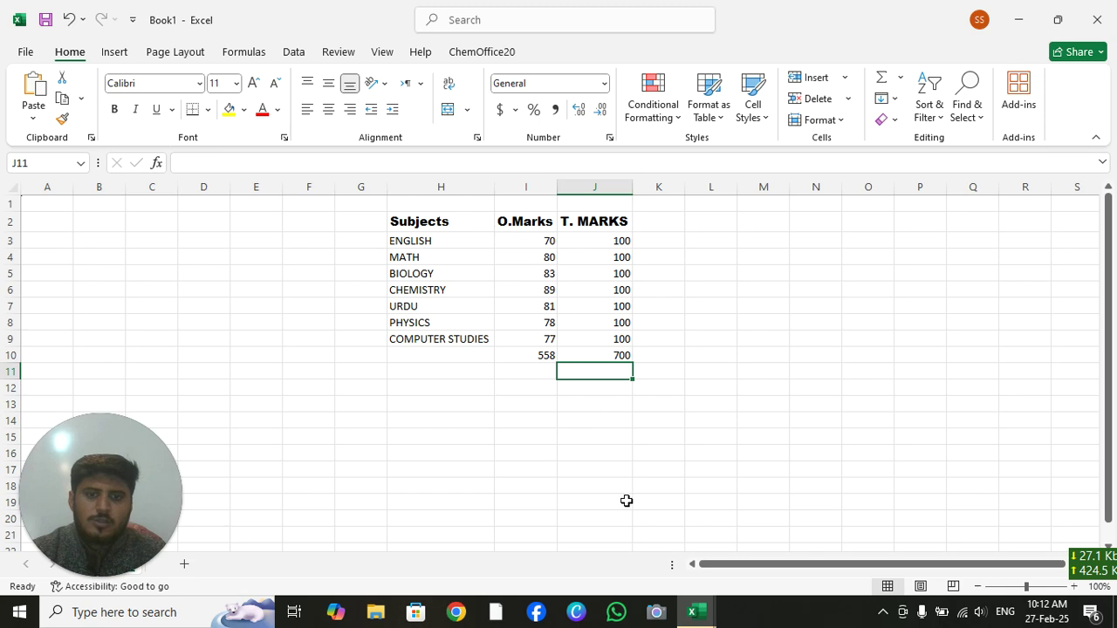
# Undo the SUM totals in cells I10 and J10.
pyautogui.click(546, 354)
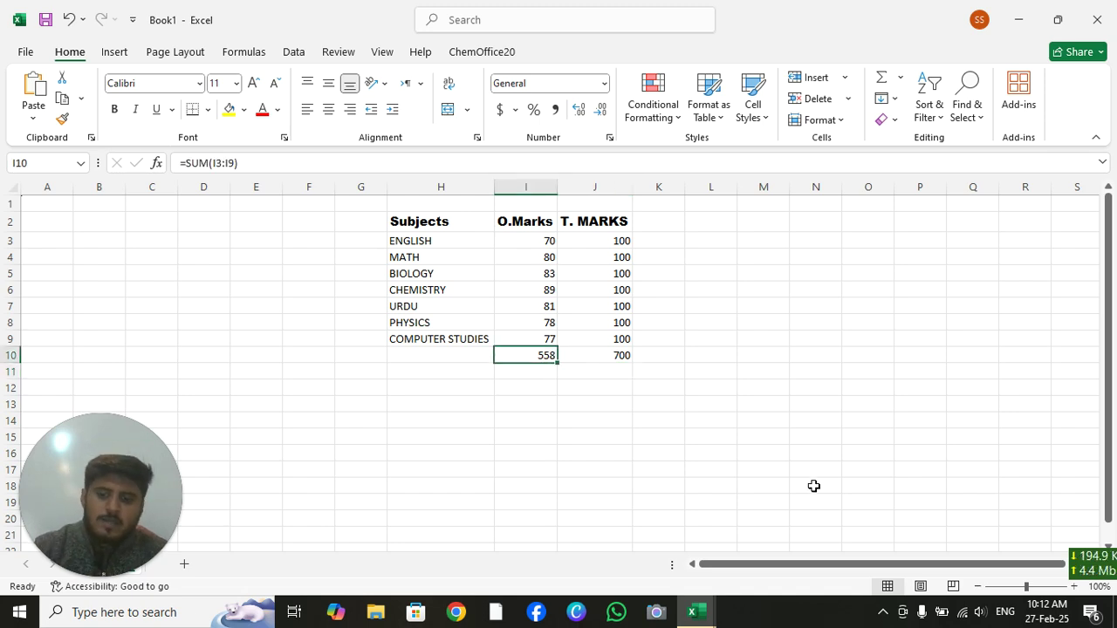
pyautogui.hotkey('ctrl', 'z')
pyautogui.hotkey('ctrl', 'z')
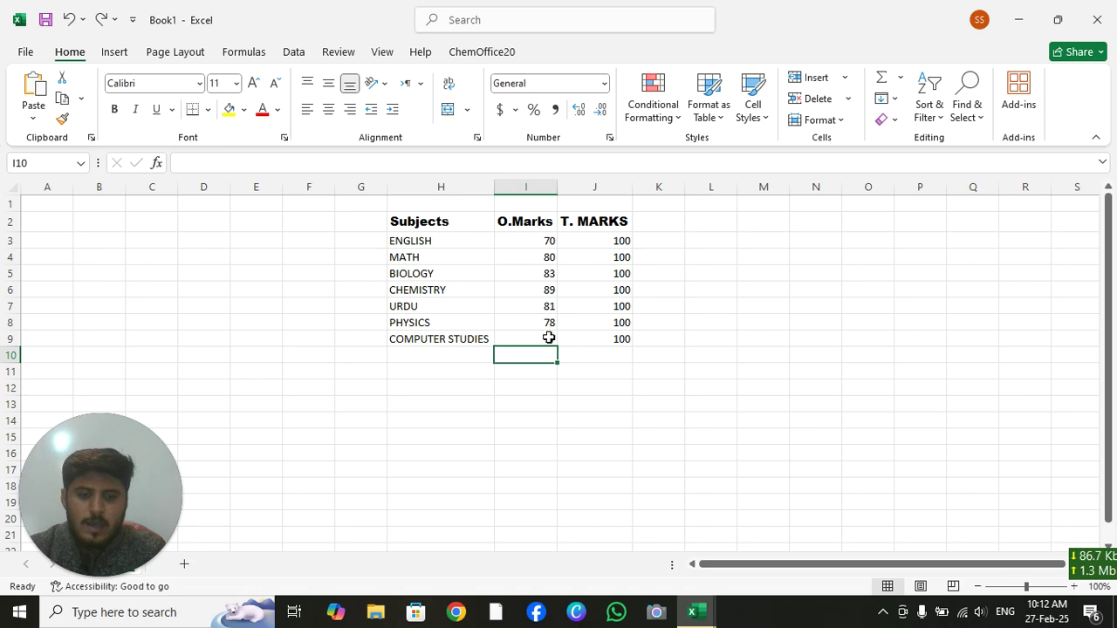
# Add up the obtained marks in cell I10 cell by cell with the formula =I3+I4+I5+I6+I7+I8+I9.
pyautogui.write('=')
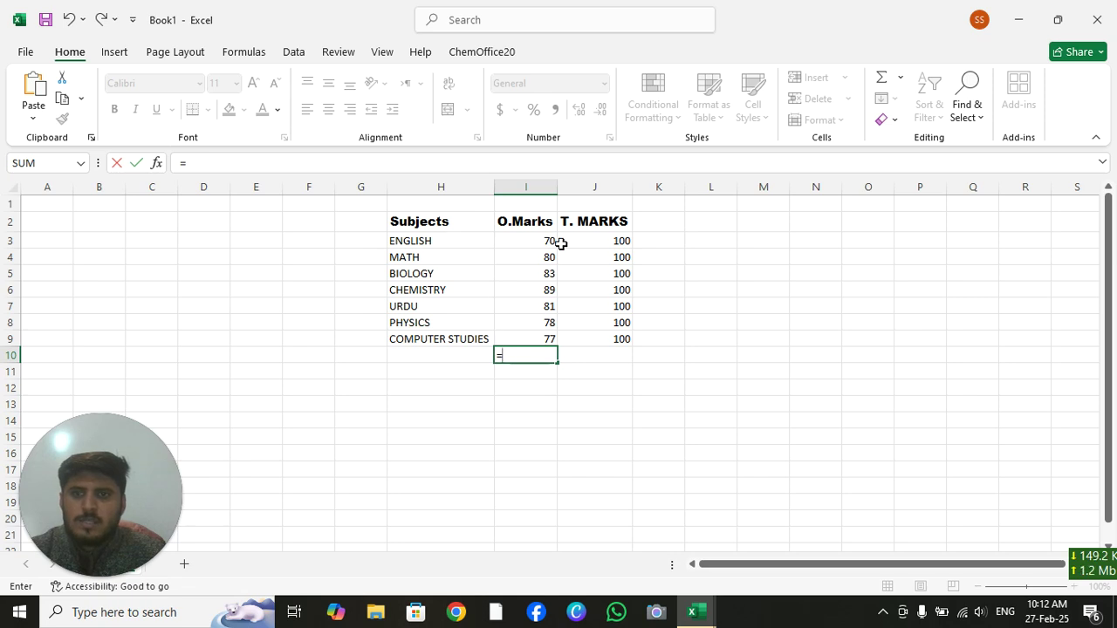
pyautogui.write('I3')
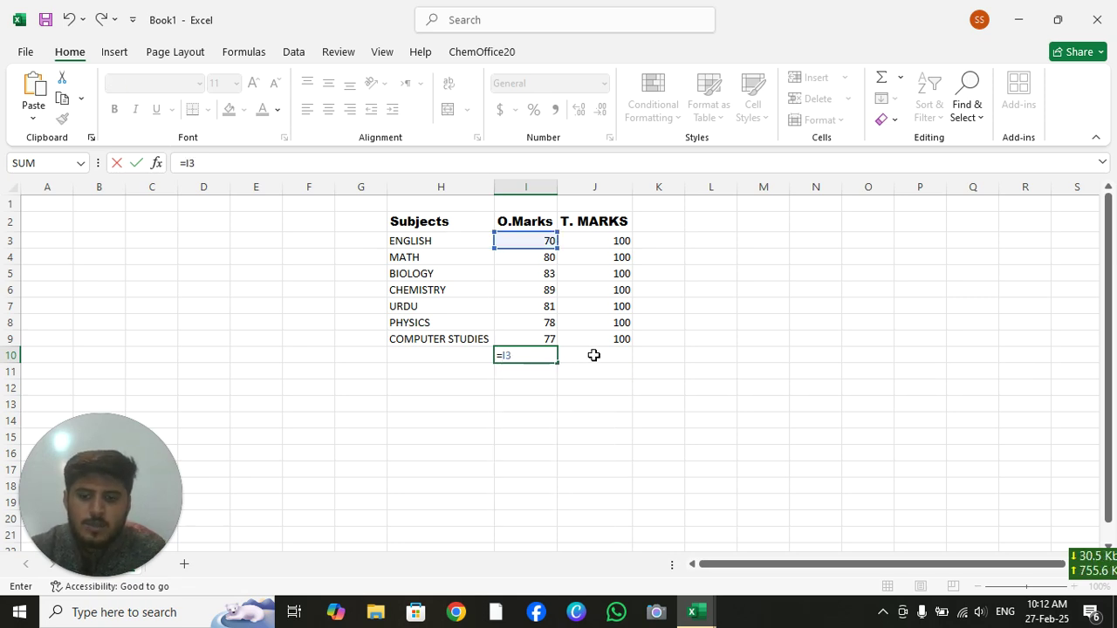
pyautogui.write('+')
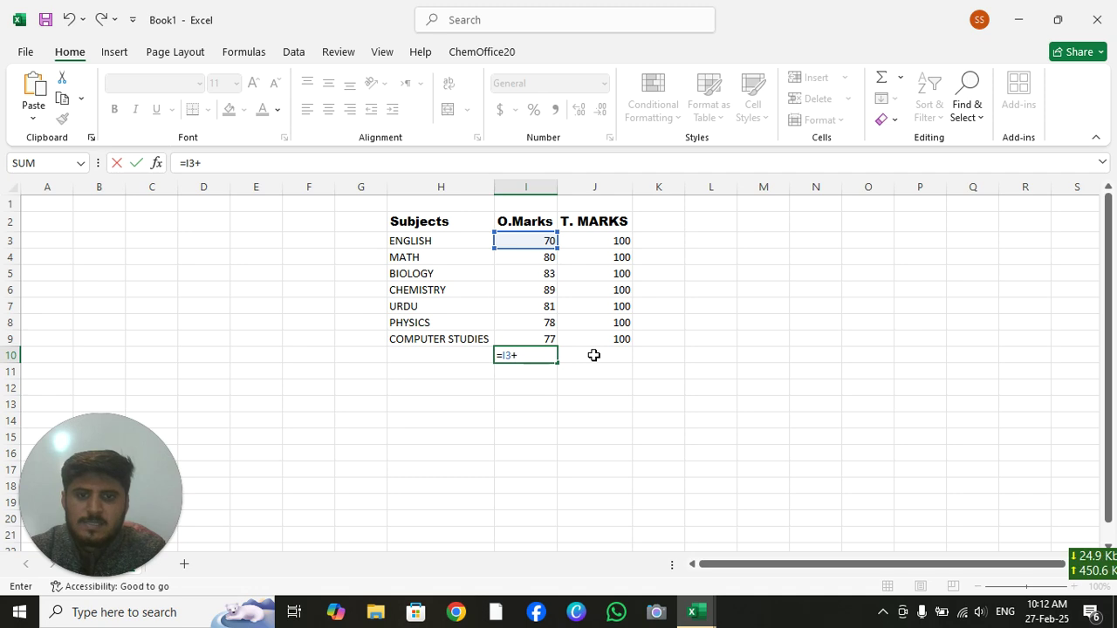
pyautogui.write('I4')
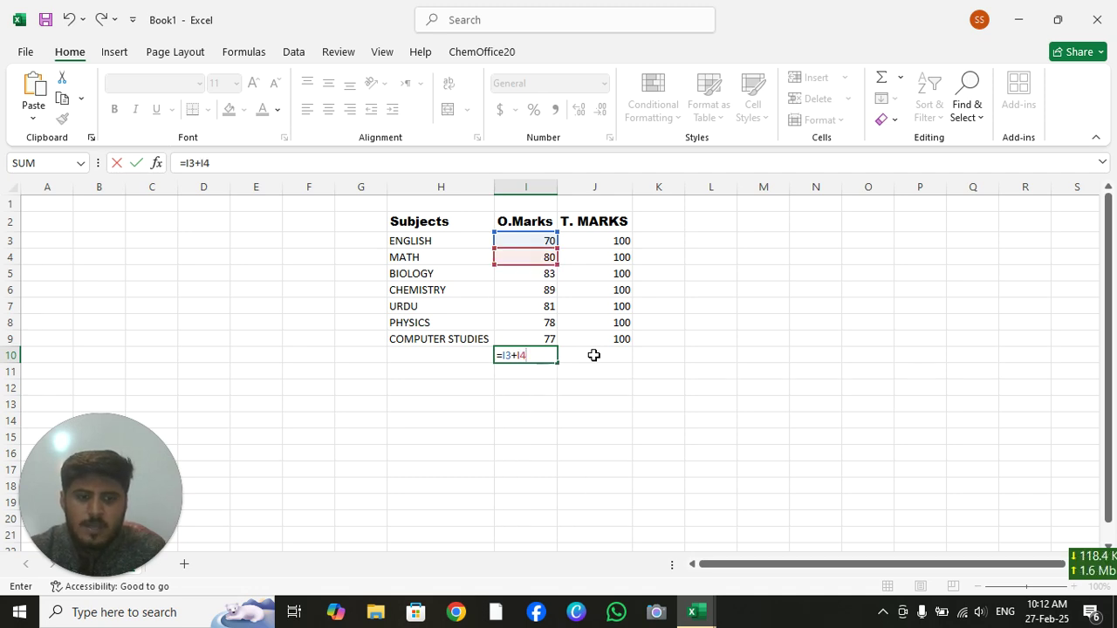
pyautogui.write('=')
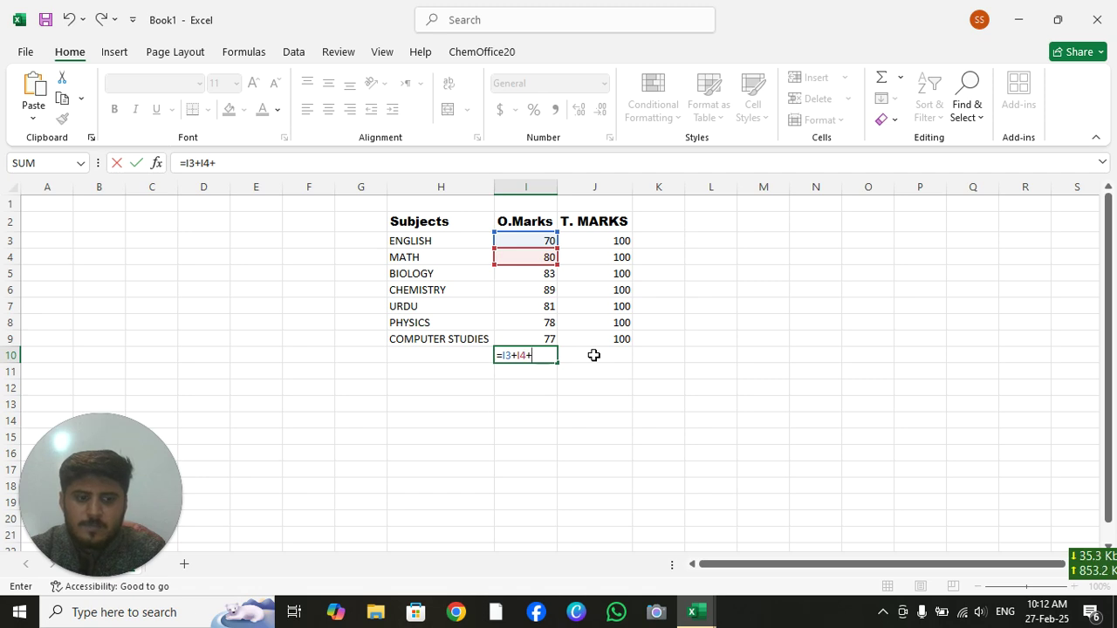
pyautogui.press('BackSpace')
pyautogui.press('BackSpace')
pyautogui.press('BackSpace')
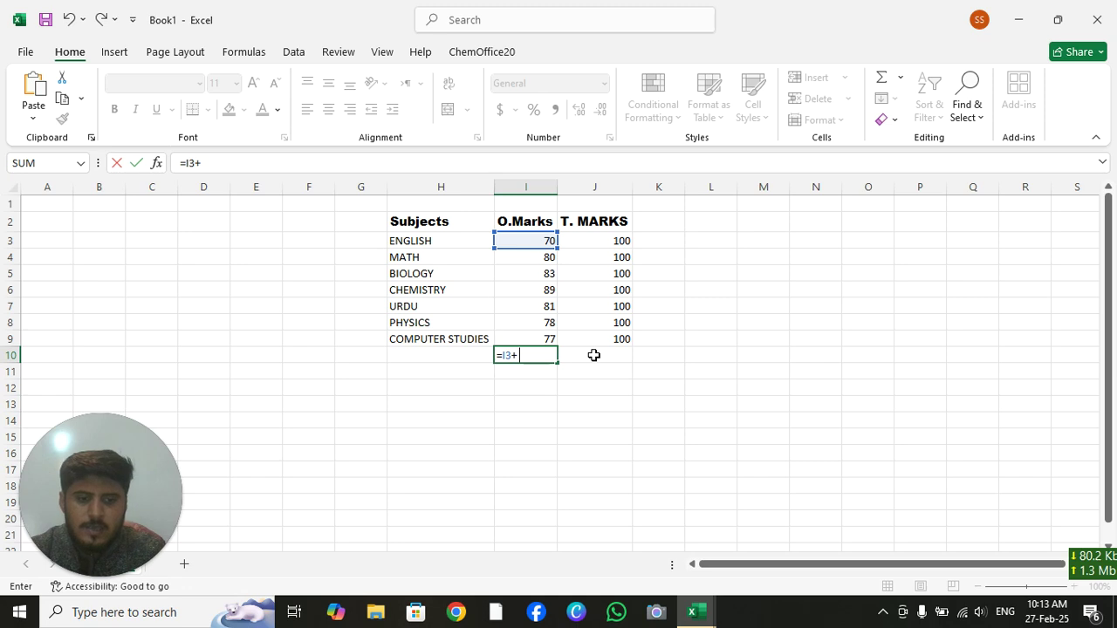
pyautogui.write('I')
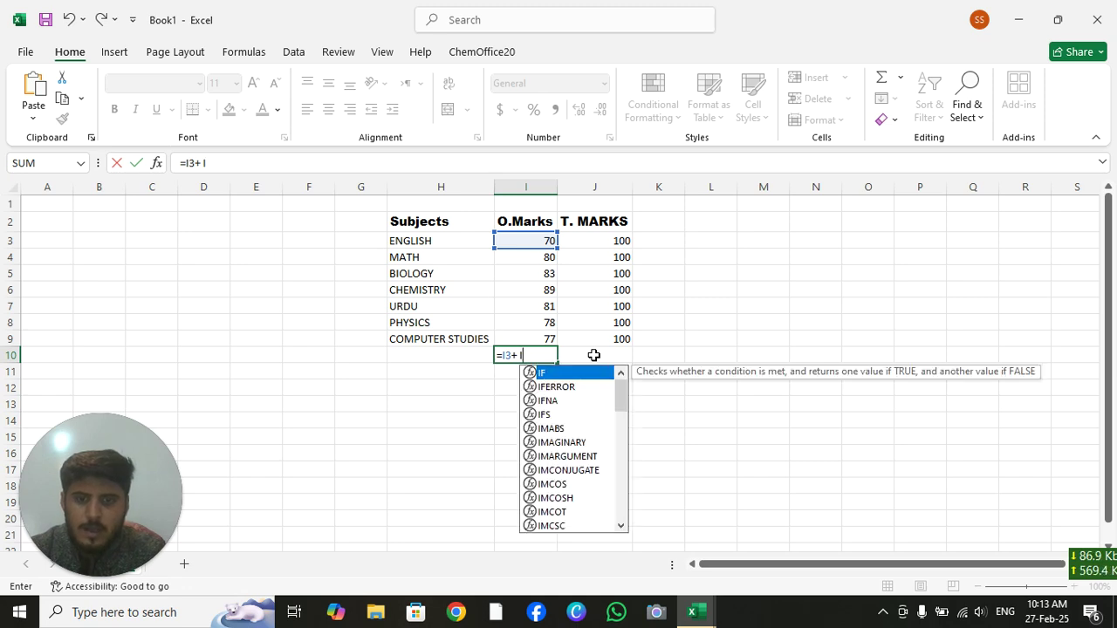
pyautogui.write('4')
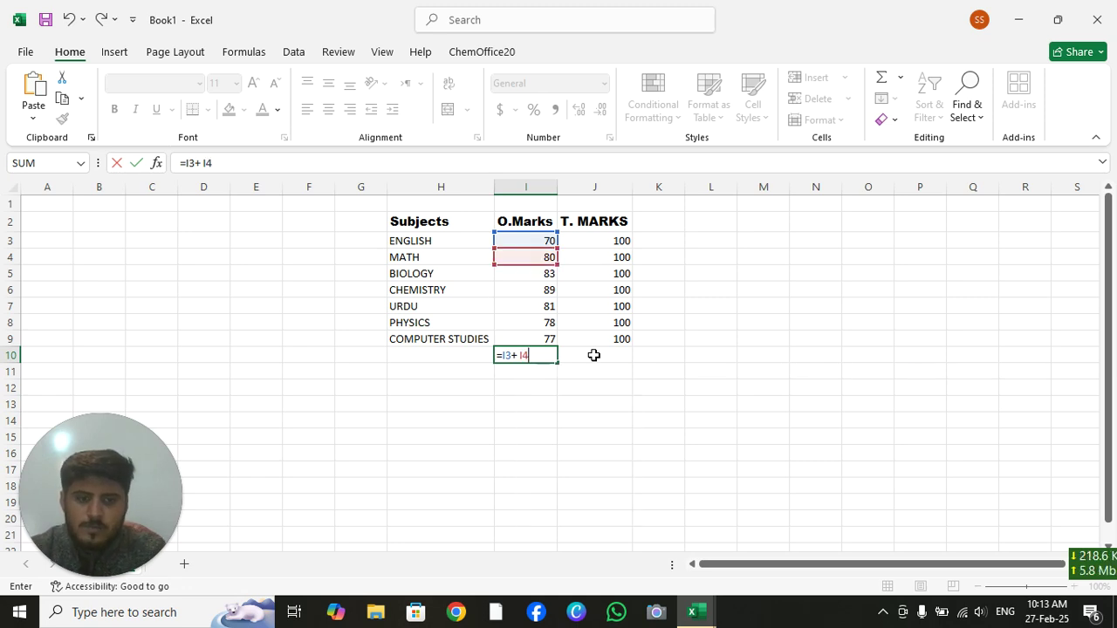
pyautogui.write('=')
pyautogui.press('BackSpace')
pyautogui.press('BackSpace')
pyautogui.press('BackSpace')
pyautogui.press('BackSpace')
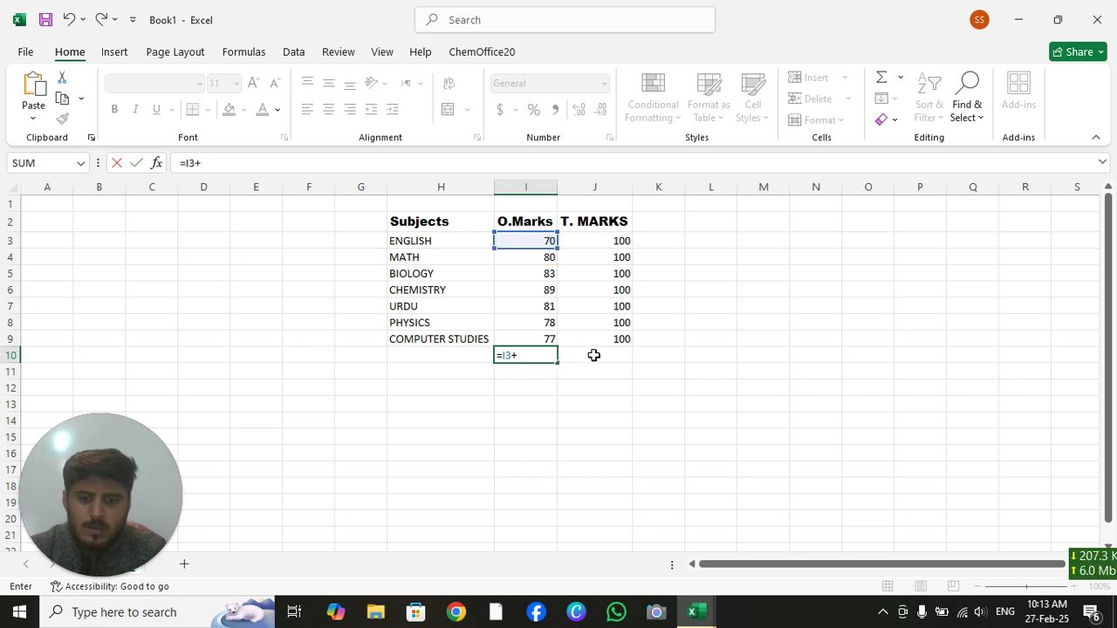
pyautogui.write('I4+I5')
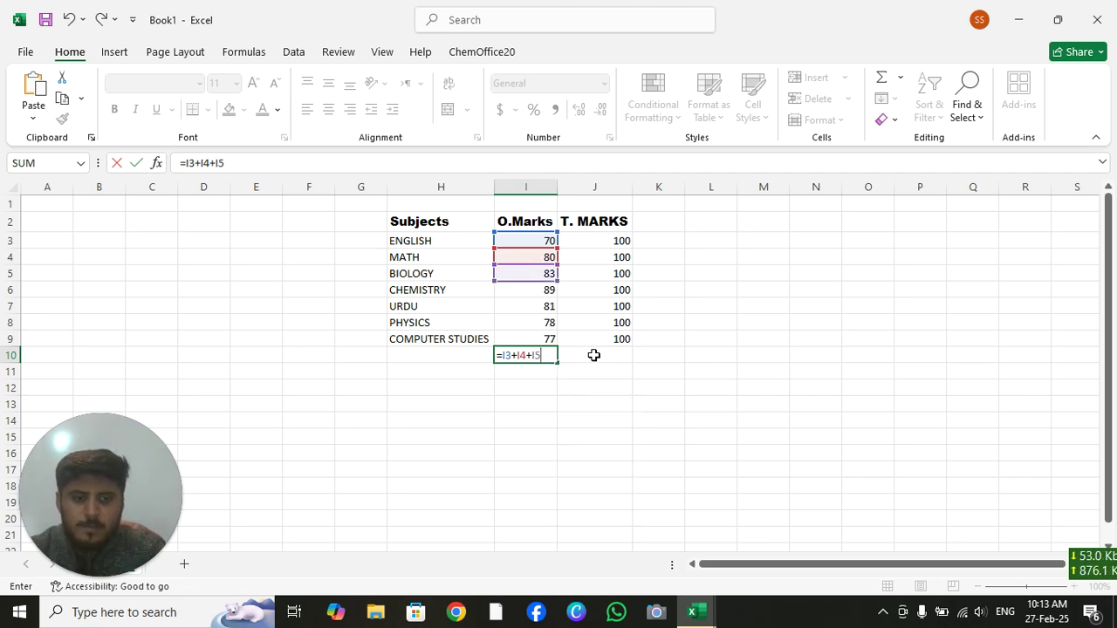
pyautogui.write('+')
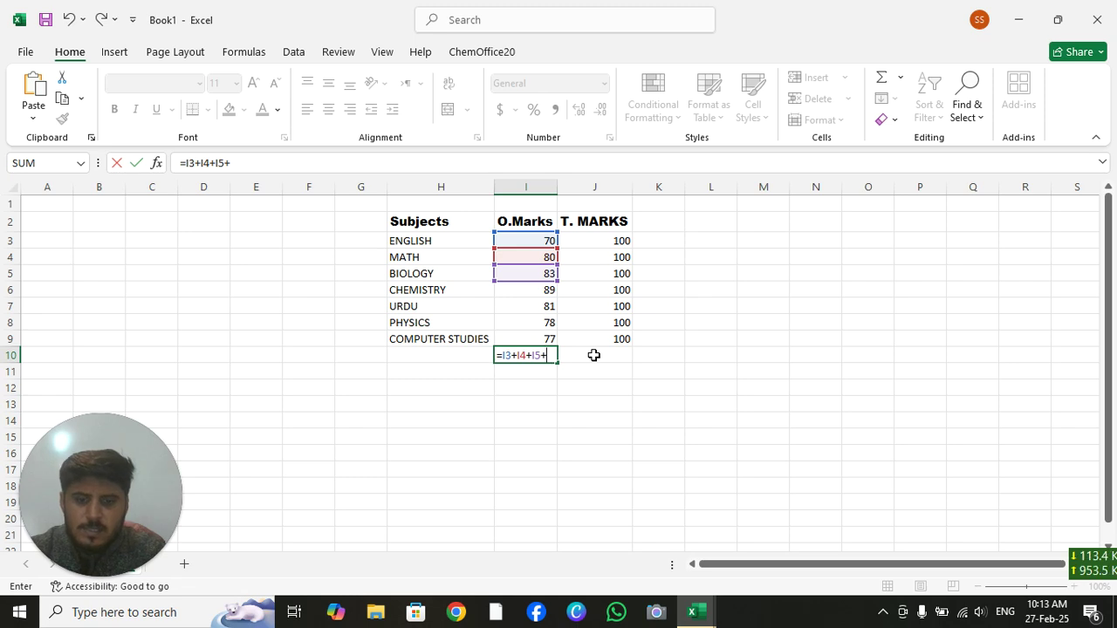
pyautogui.write('I6')
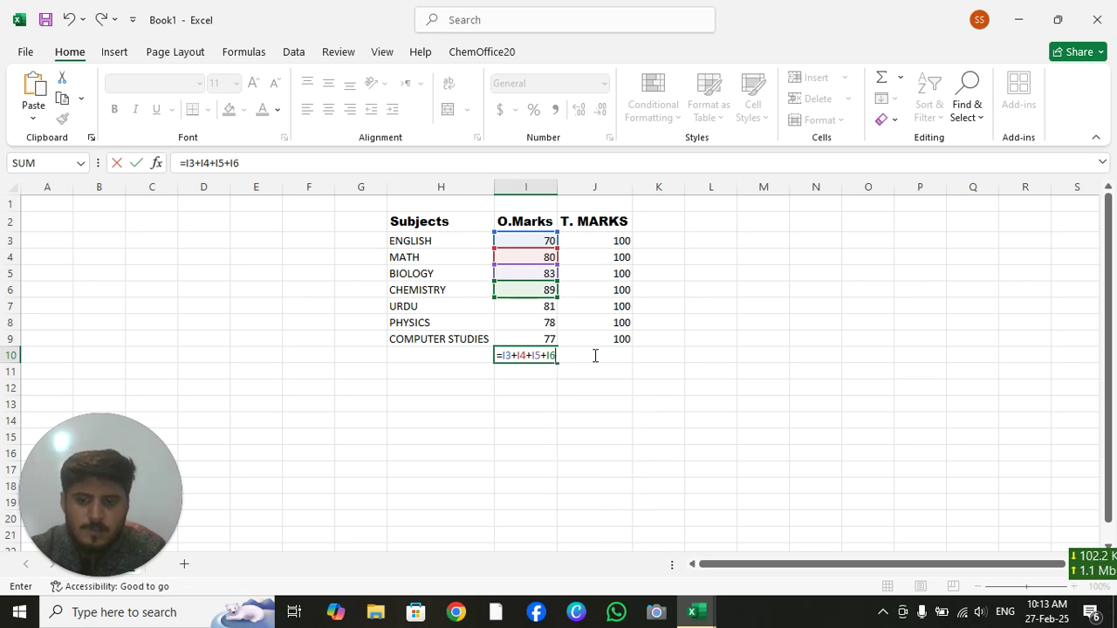
pyautogui.write('=')
pyautogui.press('BackSpace')
pyautogui.write('+')
pyautogui.write('i7')
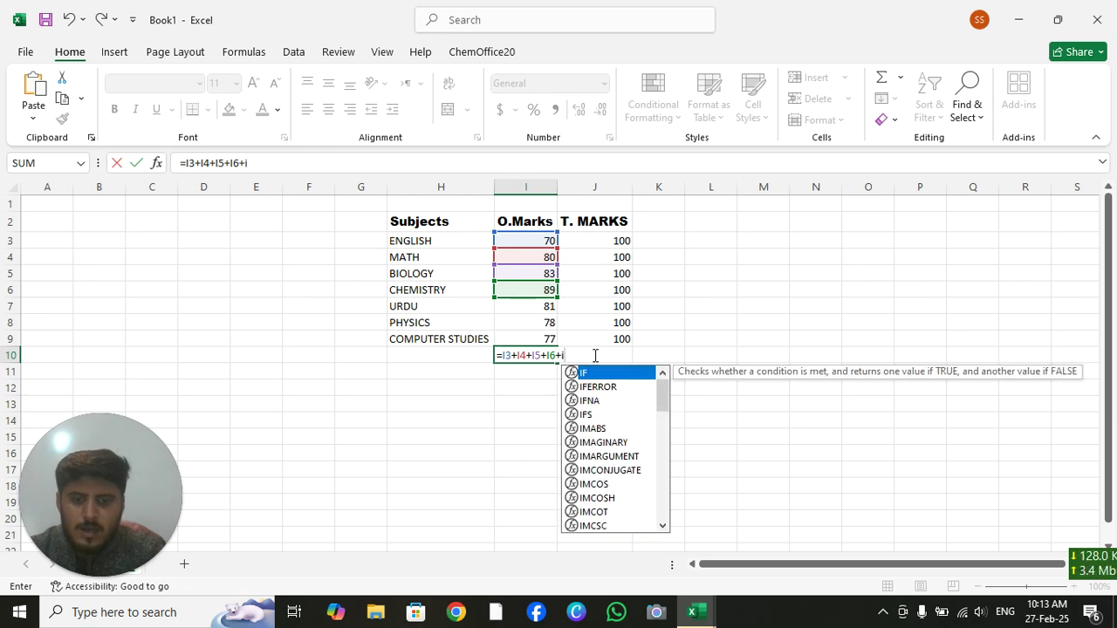
pyautogui.press('BackSpace')
pyautogui.press('BackSpace')
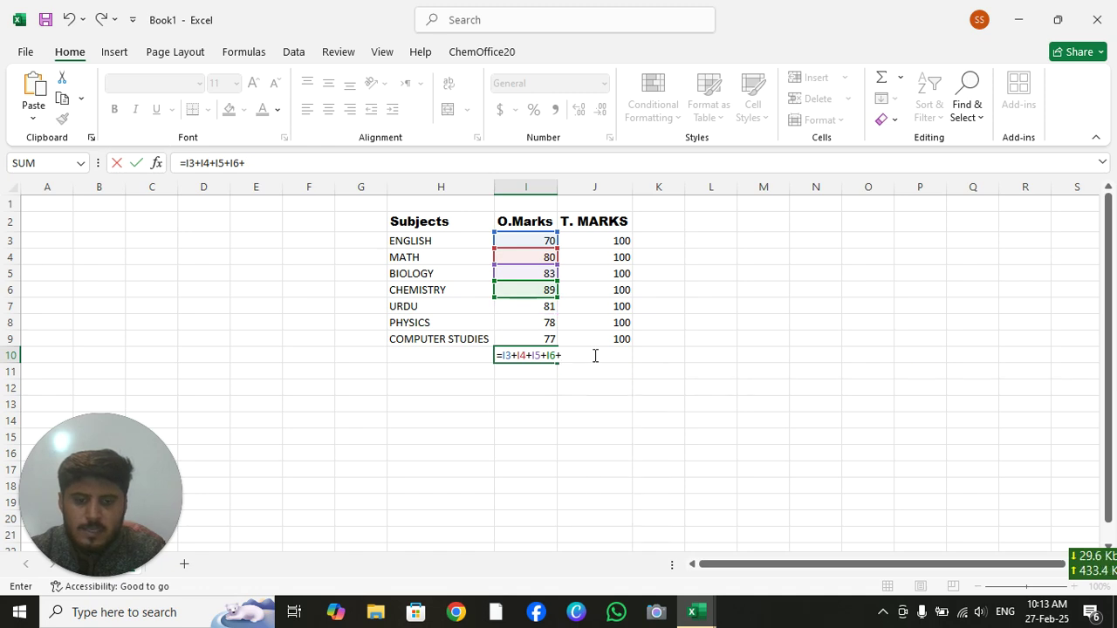
pyautogui.write('I7')
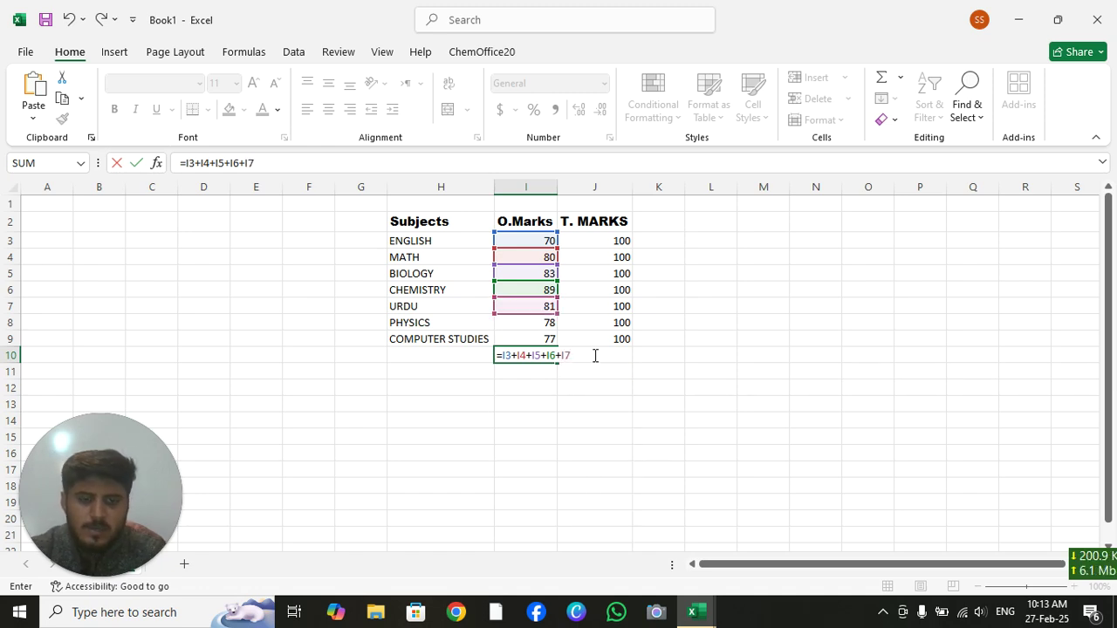
pyautogui.write('+I8+')
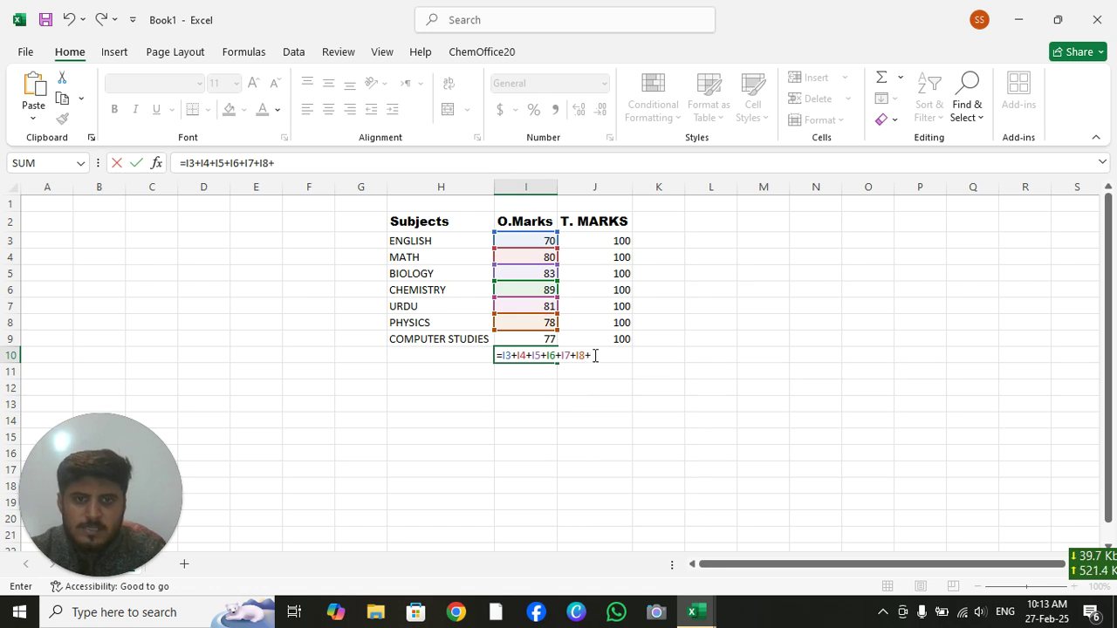
pyautogui.write('I9')
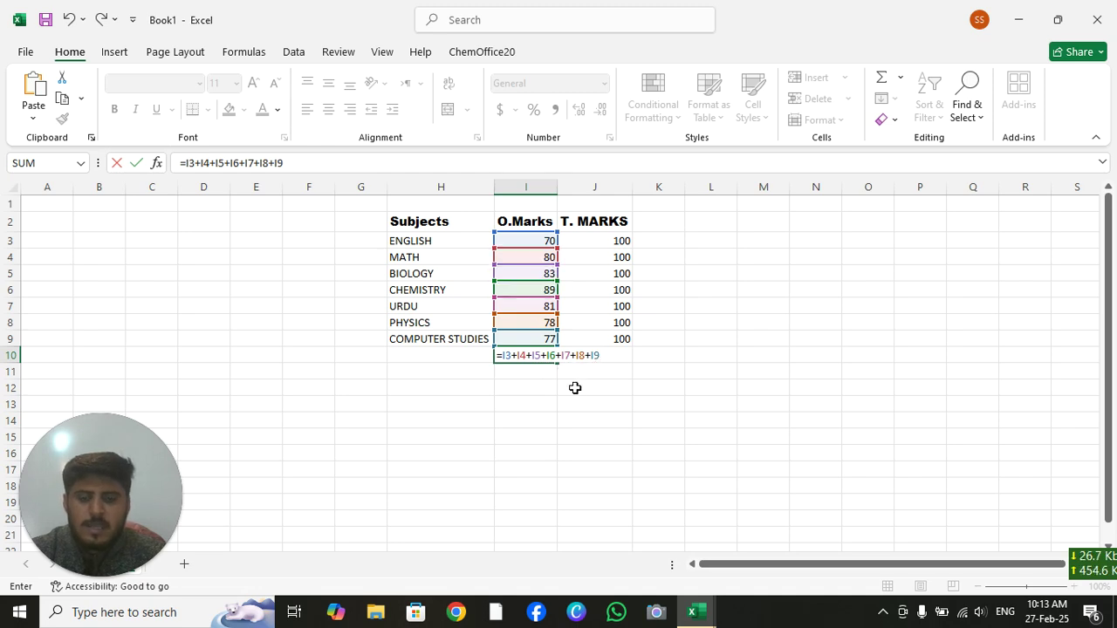
pyautogui.press('Return')
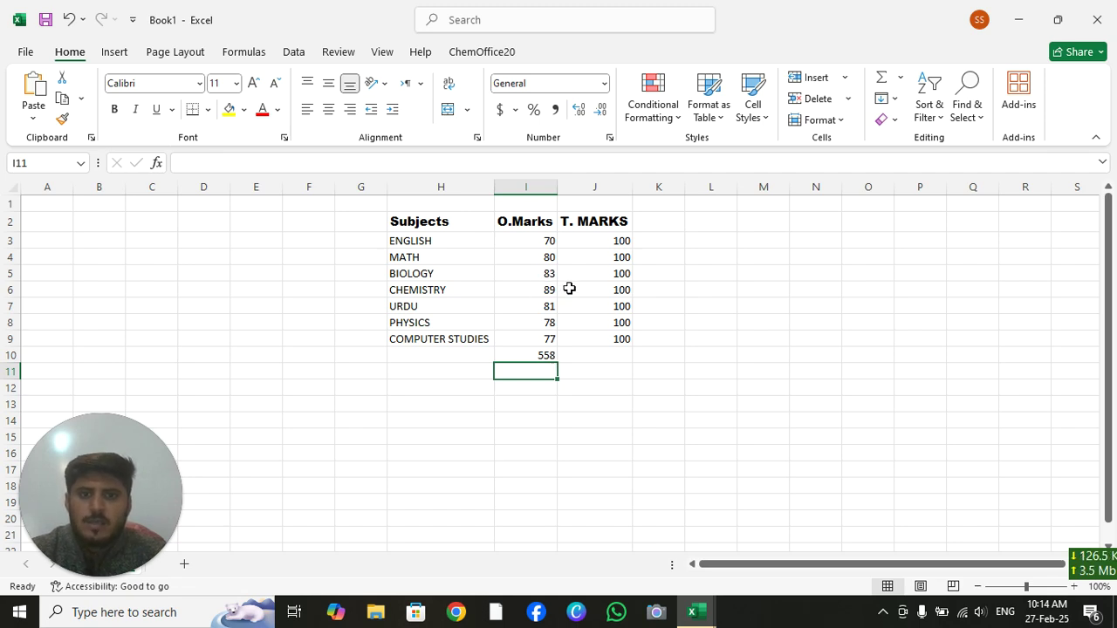
# Undo the cell-by-cell addition in I10 and total I3:I9 there with the AutoSum Sum function.
pyautogui.moveTo(544, 242); pyautogui.dragTo(542, 339)
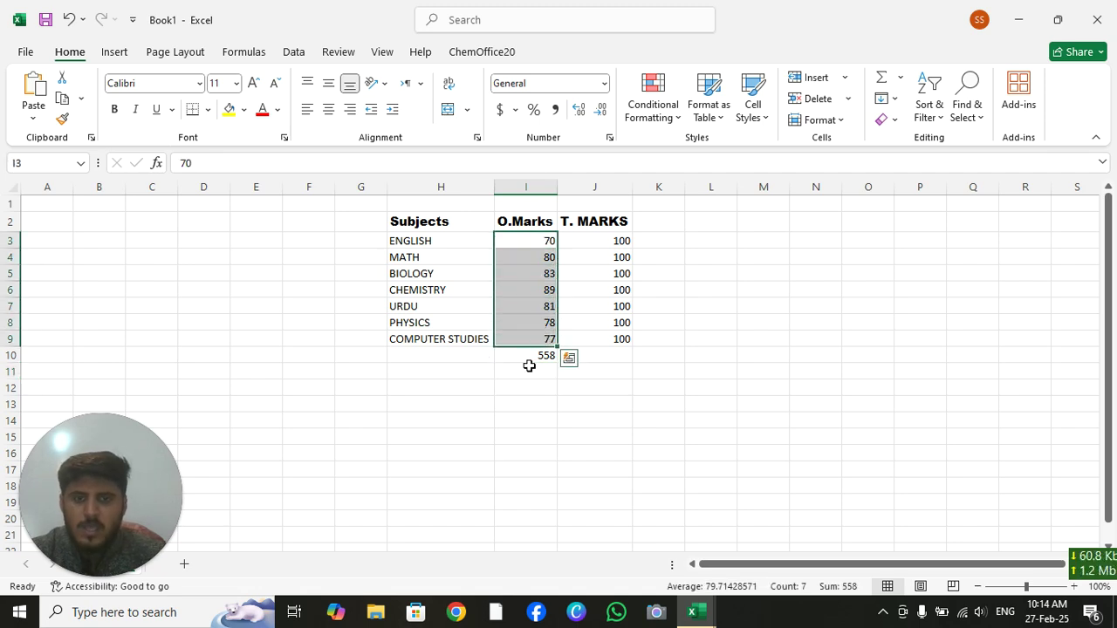
pyautogui.click(529, 362)
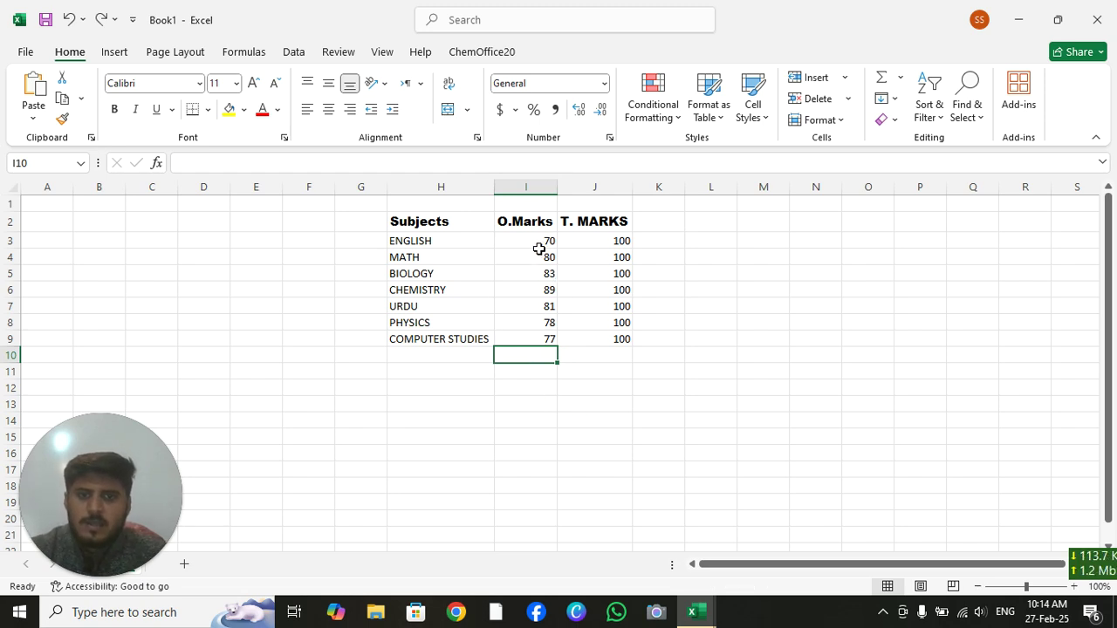
pyautogui.moveTo(541, 240); pyautogui.dragTo(546, 338)
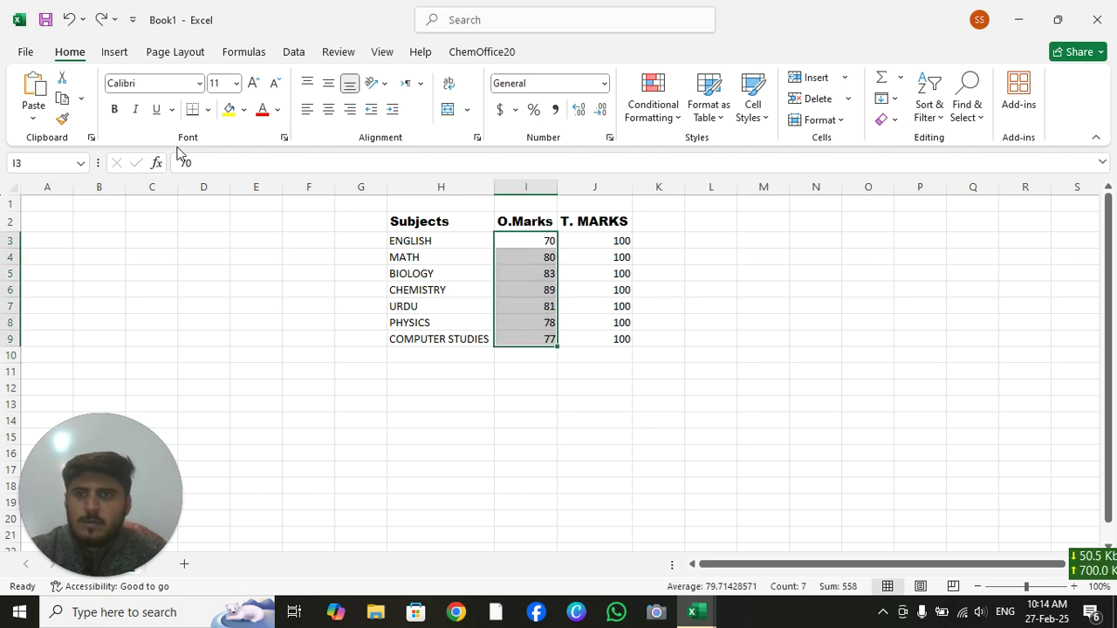
pyautogui.click(244, 52)
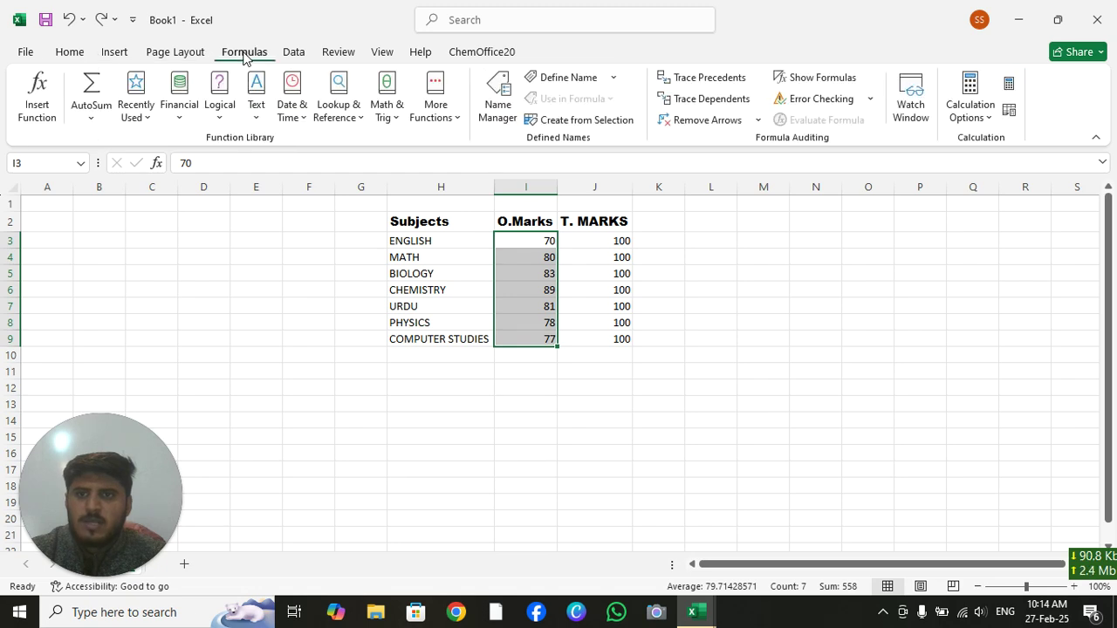
pyautogui.click(97, 115)
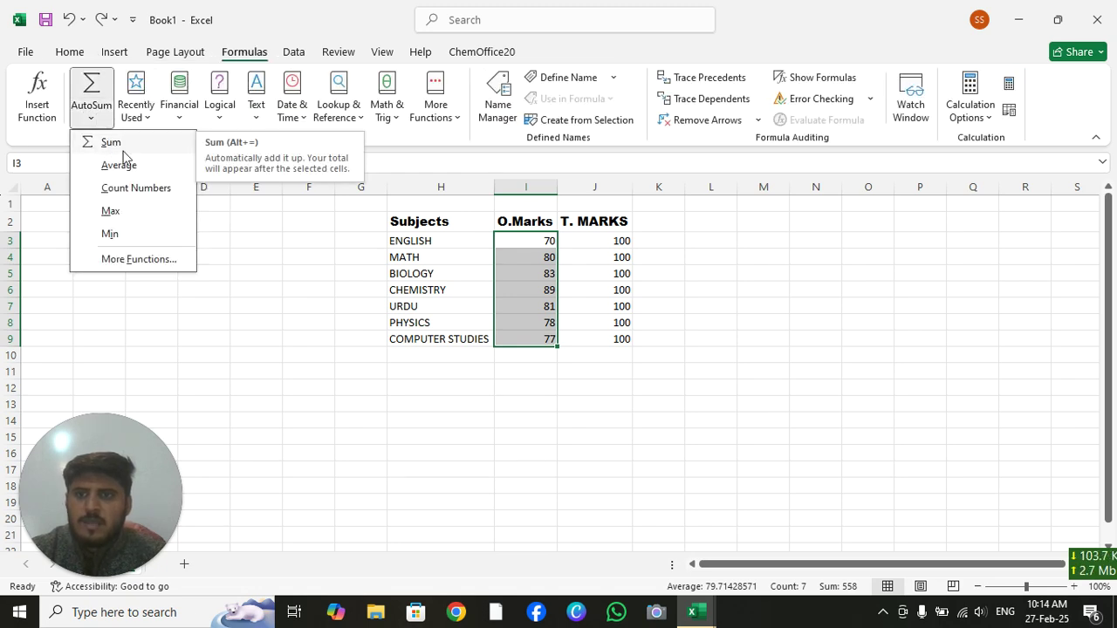
pyautogui.click(111, 143)
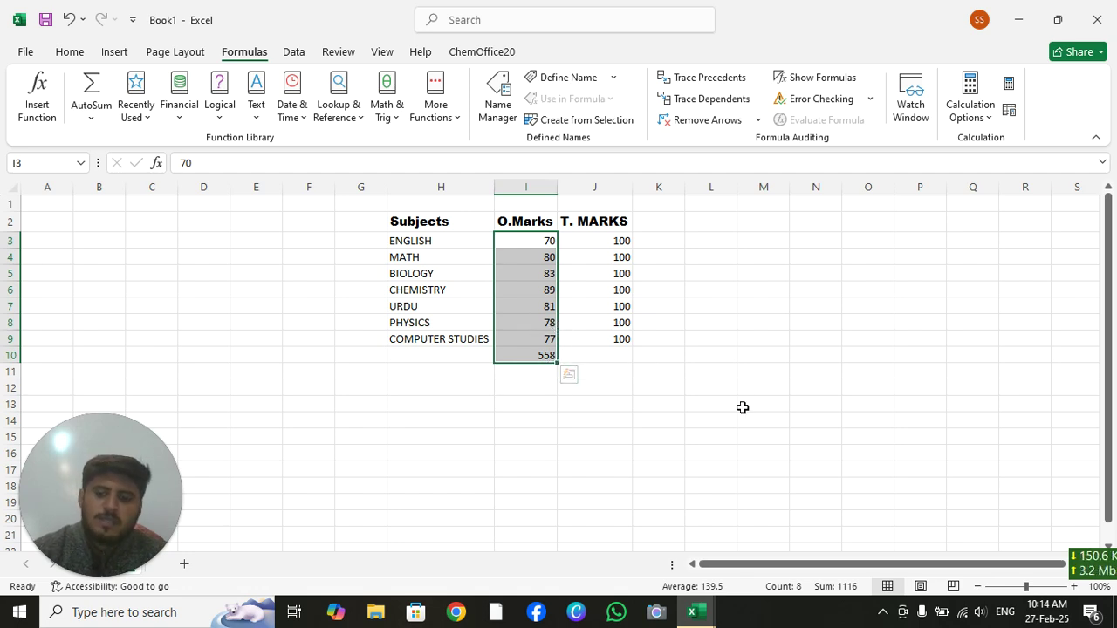
# Undo the AutoSum total in I10 and apply AutoSum to the obtained marks in I3:I9 again.
pyautogui.hotkey('ctrl', 'z')
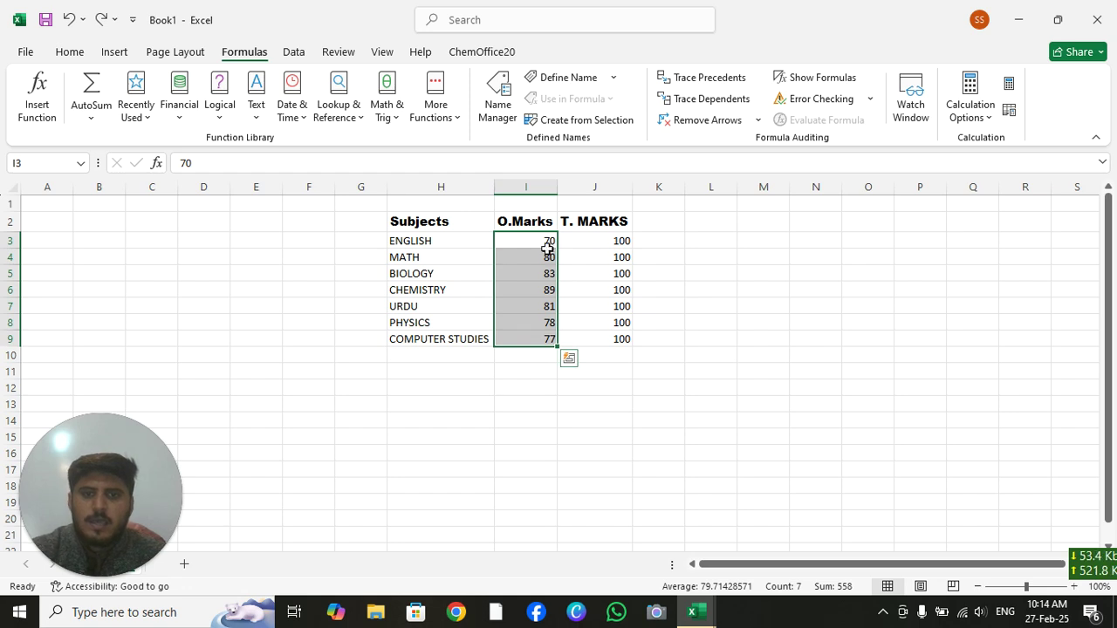
pyautogui.click(538, 376)
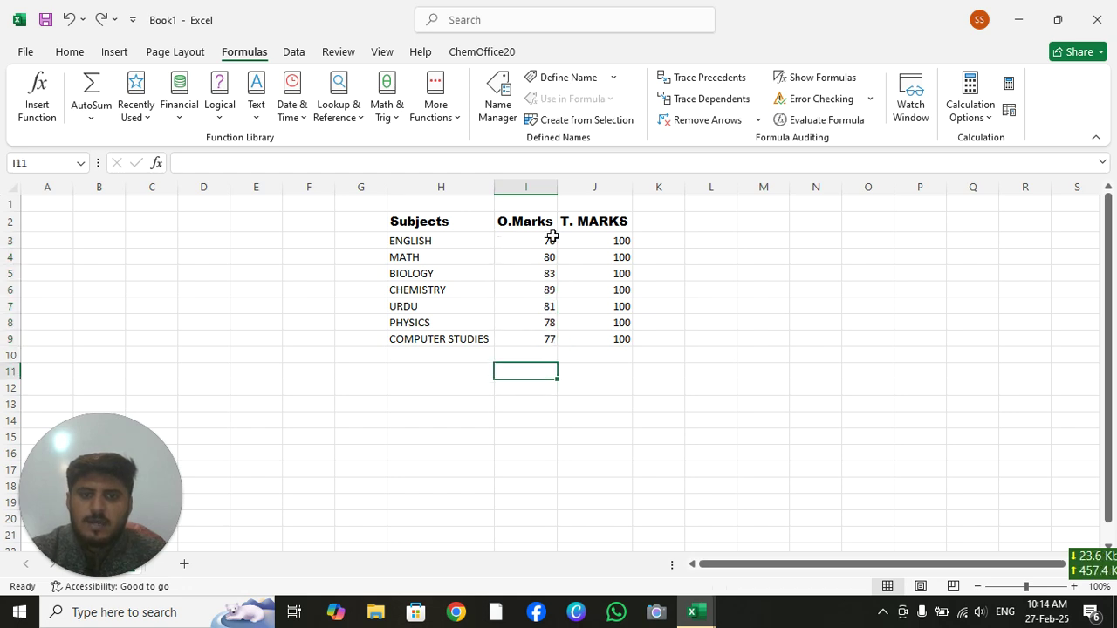
pyautogui.moveTo(550, 240); pyautogui.dragTo(544, 338)
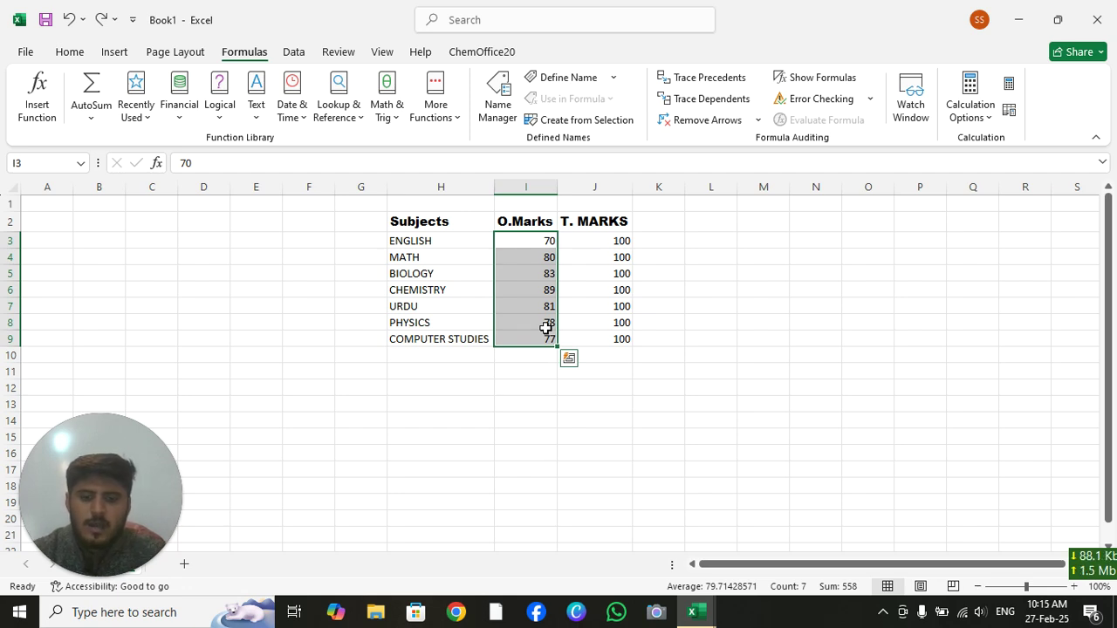
pyautogui.hotkey('alt', '=')
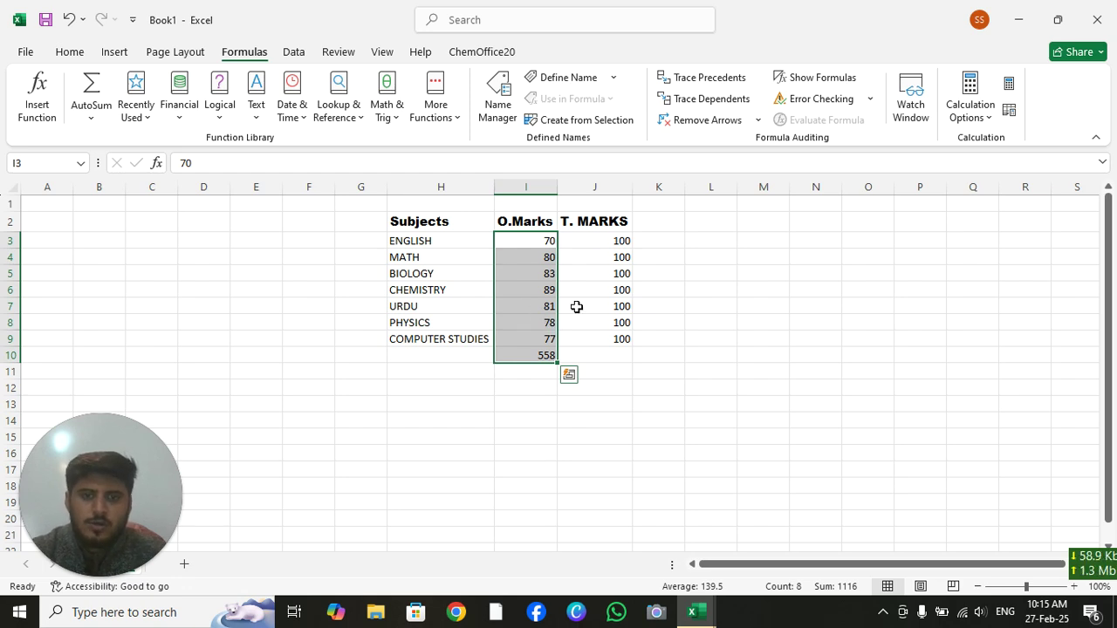
# Total the T. MARKS values in J3:J9 with AutoSum, placing the result in J10.
pyautogui.moveTo(629, 244); pyautogui.dragTo(630, 327)
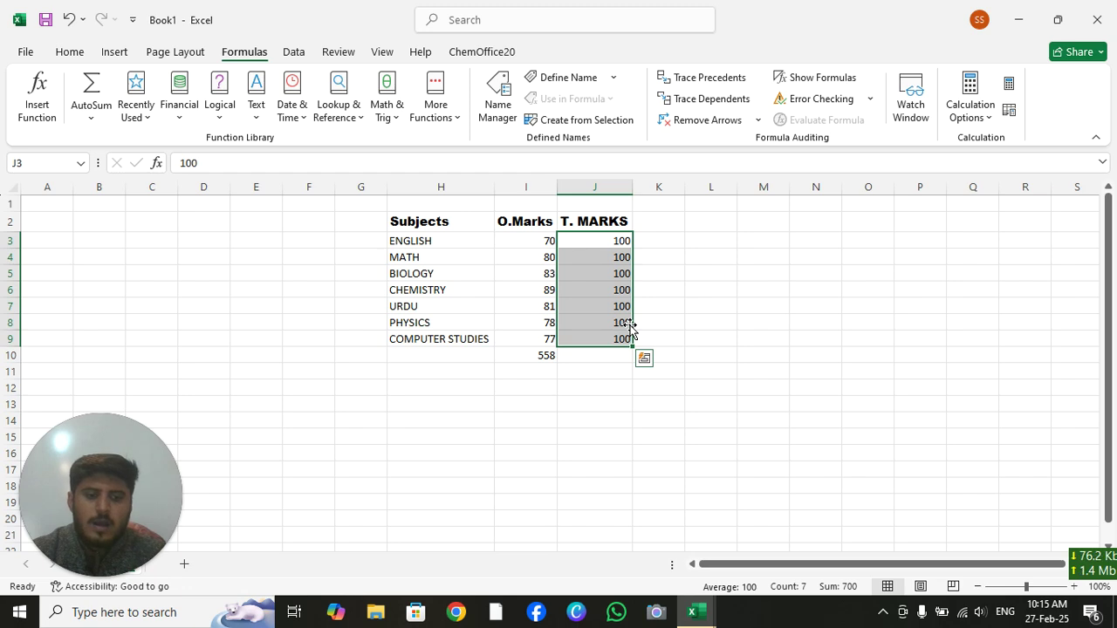
pyautogui.hotkey('alt', '=')
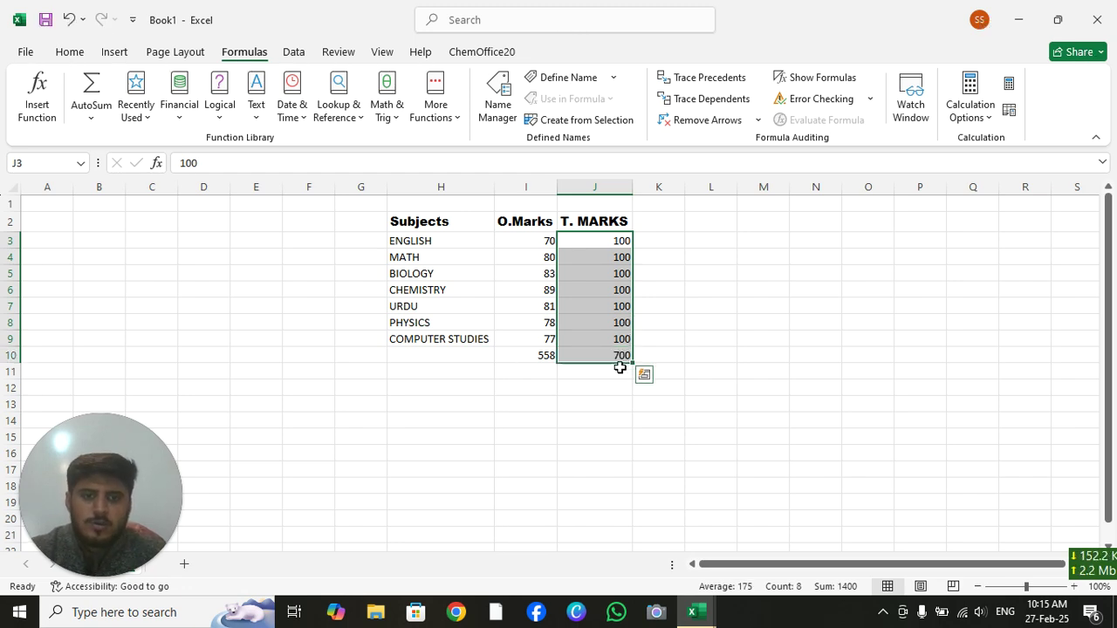
pyautogui.click(676, 353)
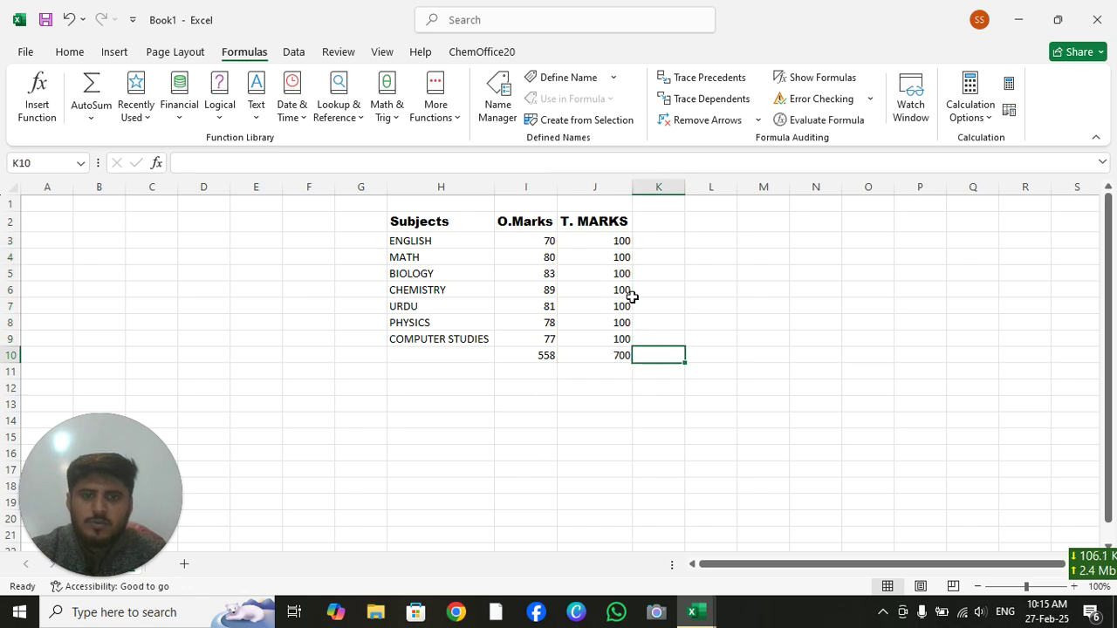